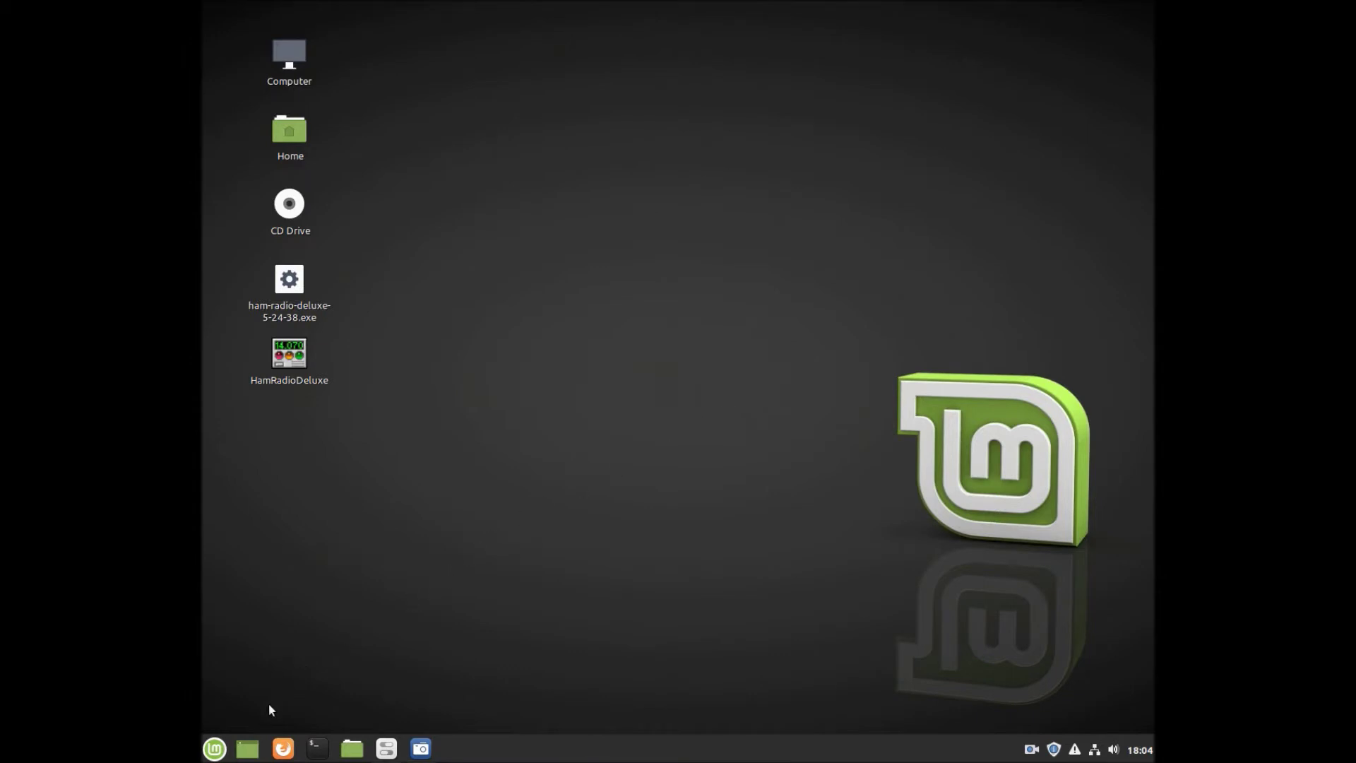
Find Software Manager among all installed applications and launch it
{"action": "left_click", "coordinate": [215, 748]}
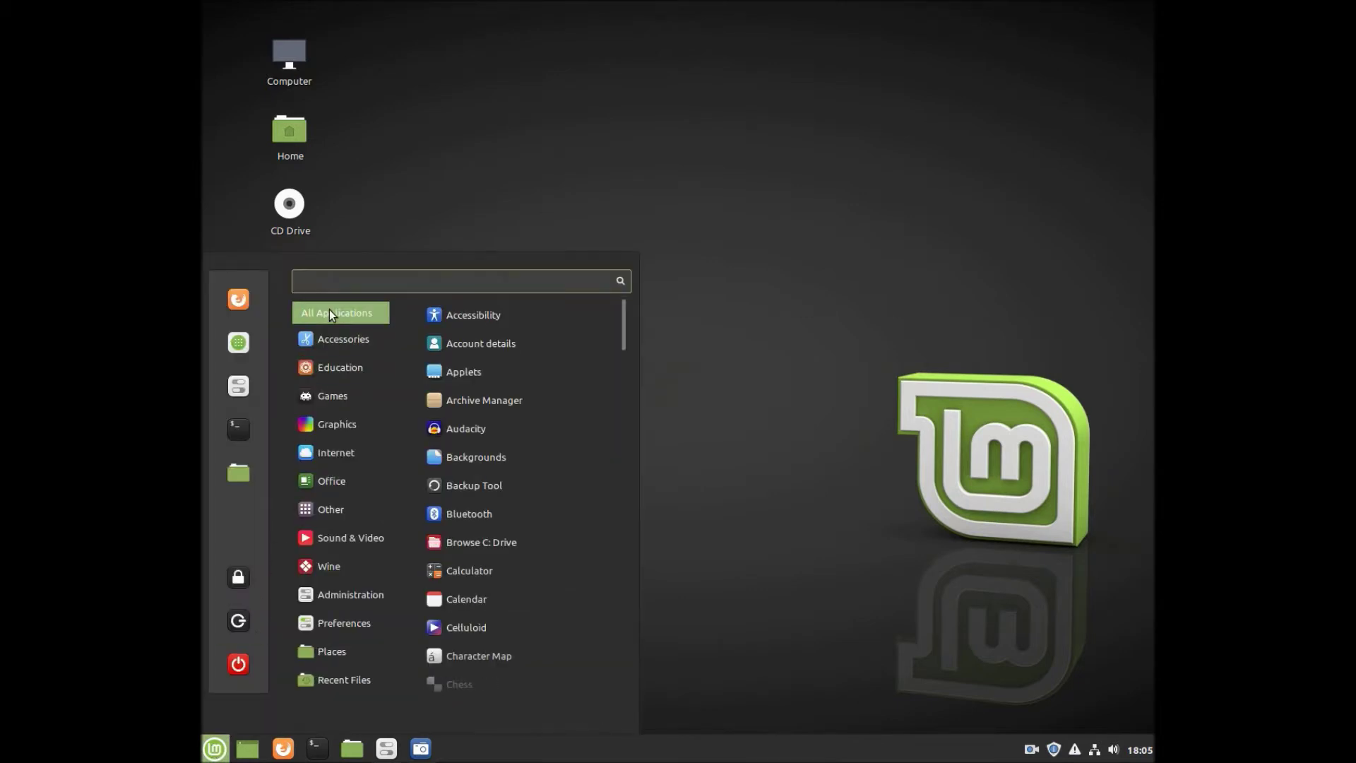
{"action": "scroll", "coordinate": [524, 417], "scroll_direction": "down", "scroll_amount": 6}
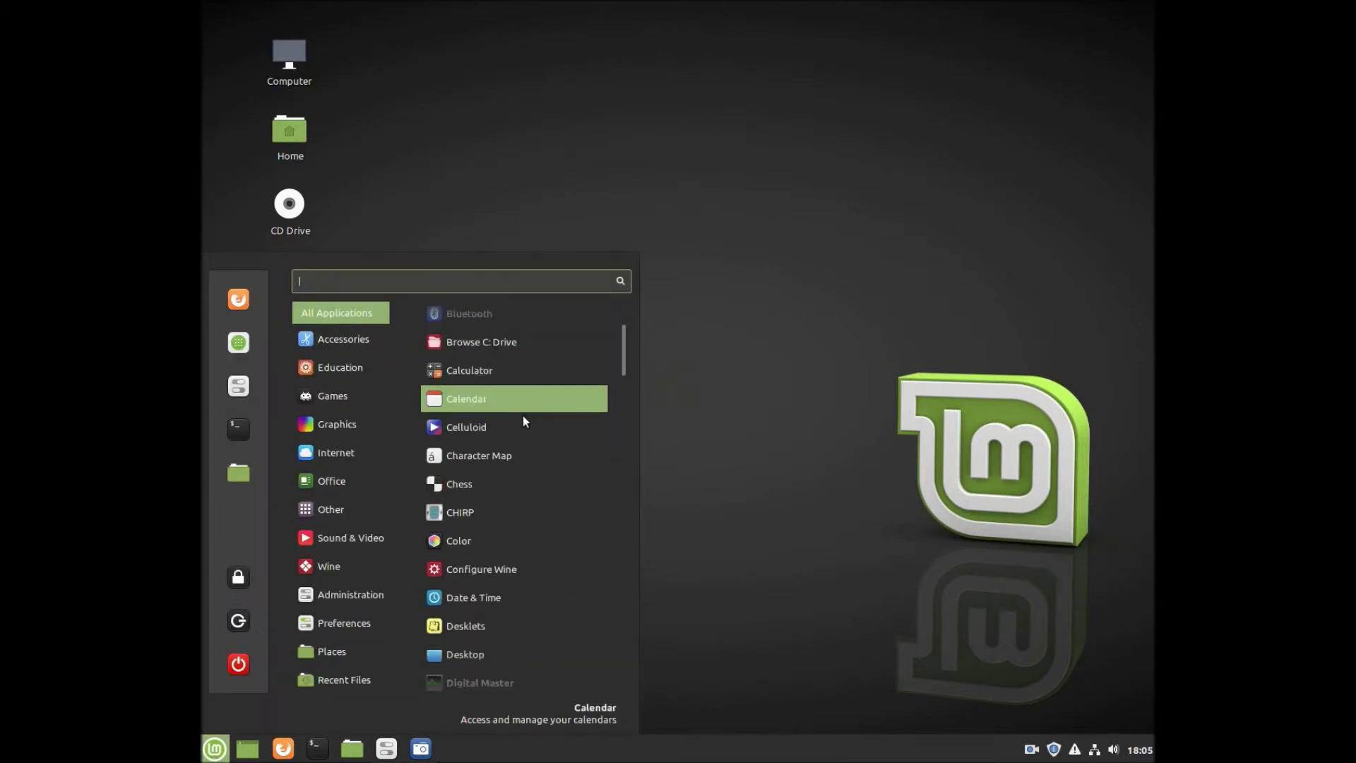
{"action": "scroll", "coordinate": [507, 473], "scroll_direction": "down", "scroll_amount": 15}
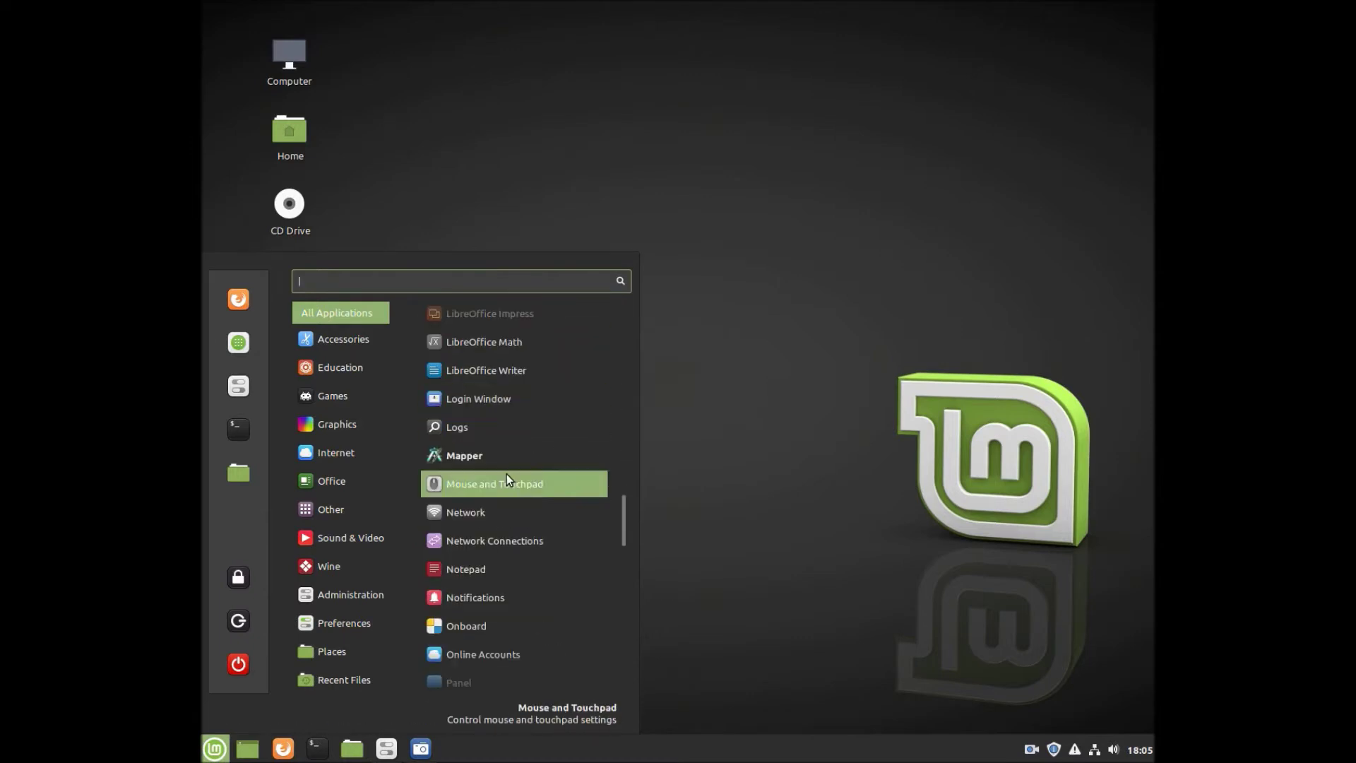
{"action": "scroll", "coordinate": [506, 473], "scroll_direction": "down", "scroll_amount": 10}
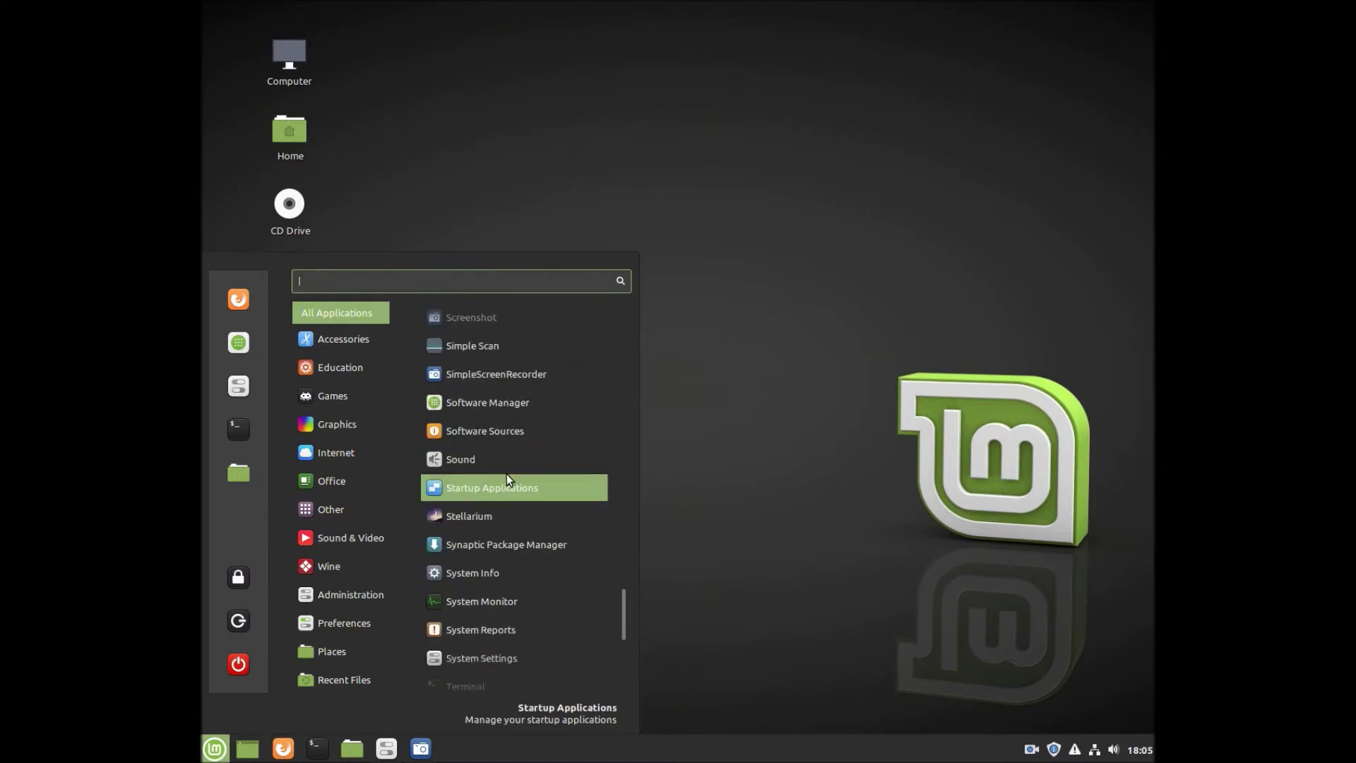
{"action": "scroll", "coordinate": [506, 473], "scroll_direction": "down", "scroll_amount": 12}
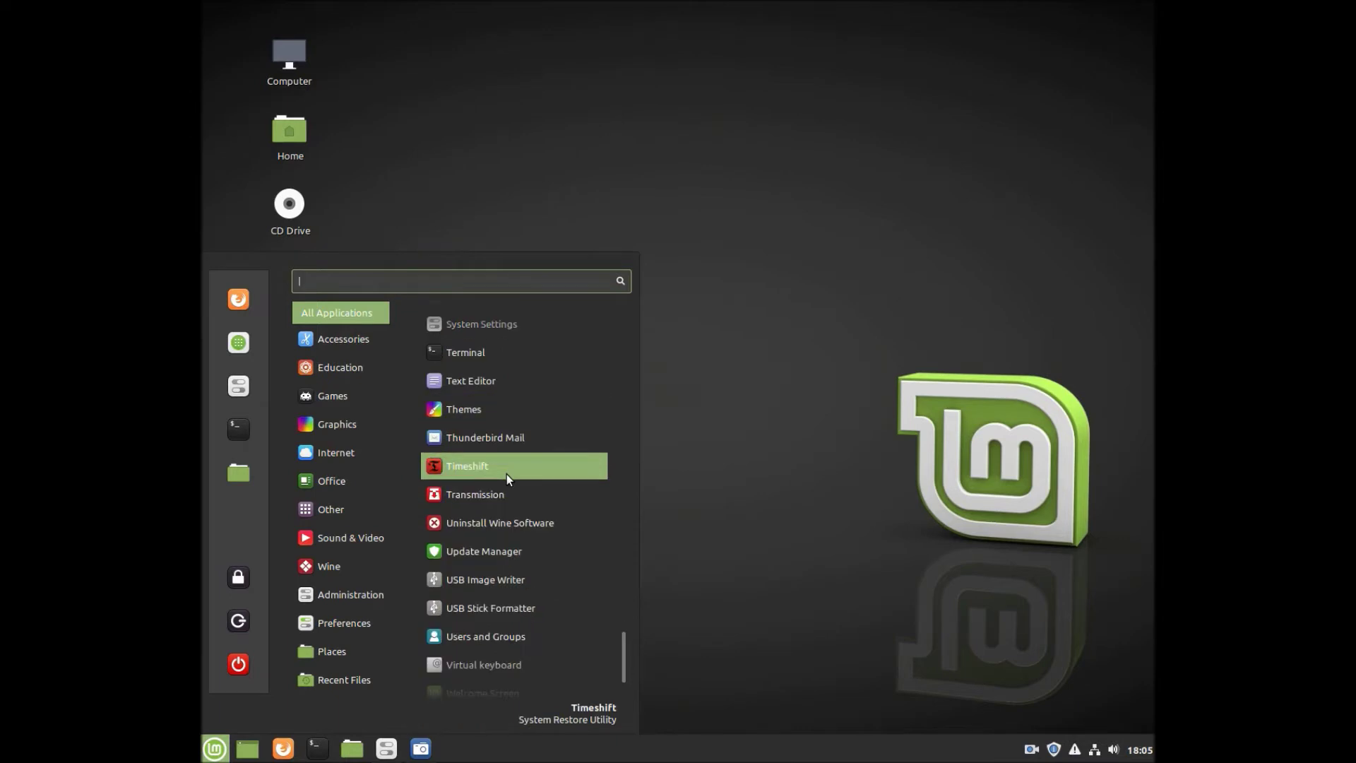
{"action": "scroll", "coordinate": [506, 473], "scroll_direction": "up", "scroll_amount": 12}
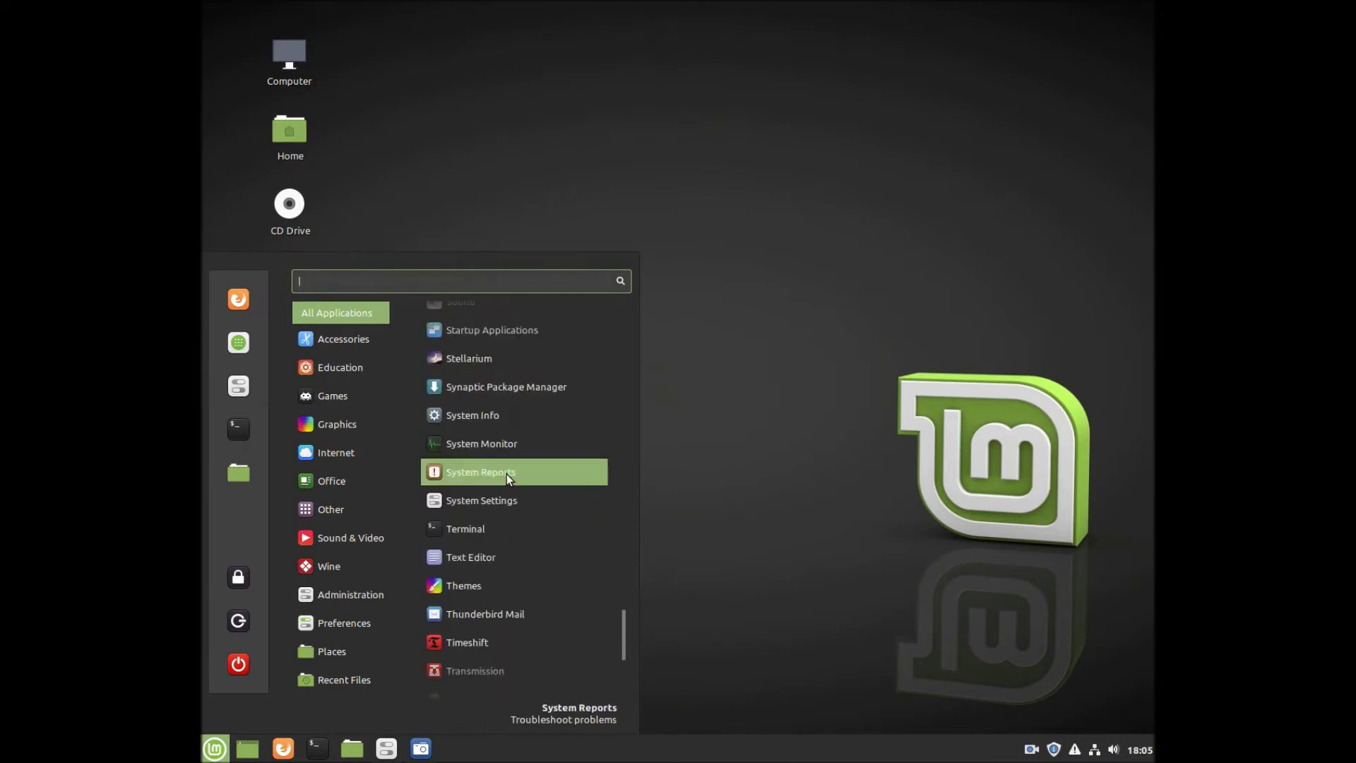
{"action": "scroll", "coordinate": [506, 474], "scroll_direction": "up", "scroll_amount": 2}
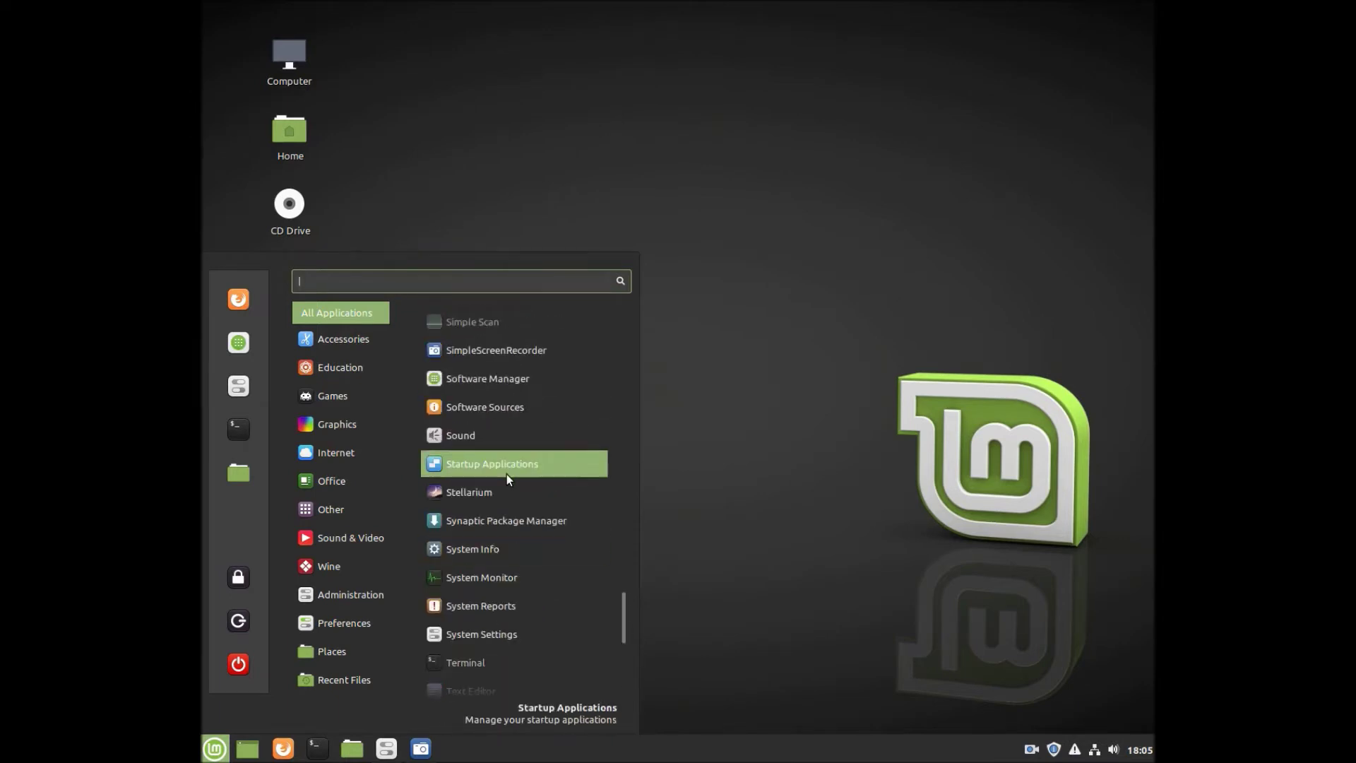
{"action": "left_click", "coordinate": [515, 375]}
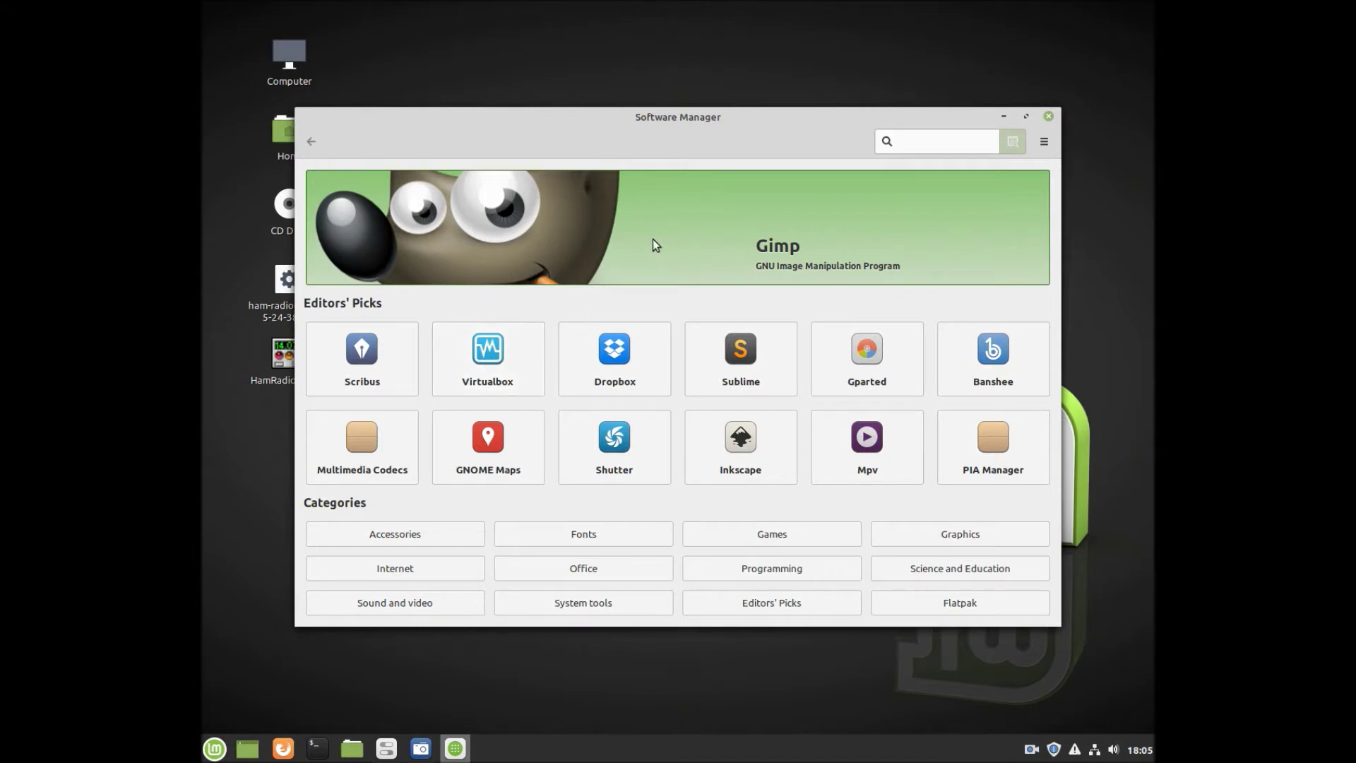
Show the installed applications in Software Manager and open the entry for Wine, the Microsoft Windows Compatibility Layer
{"action": "left_click", "coordinate": [1045, 142]}
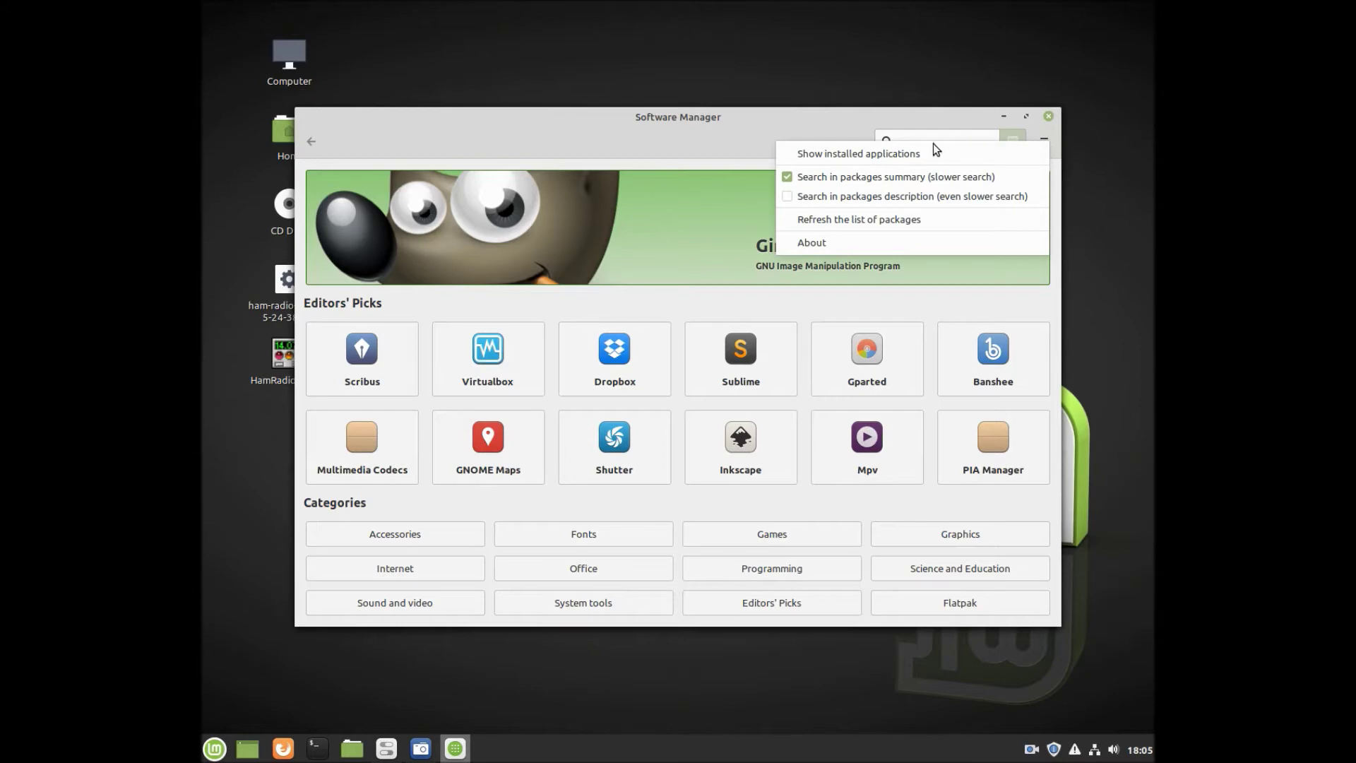
{"action": "left_click", "coordinate": [895, 155]}
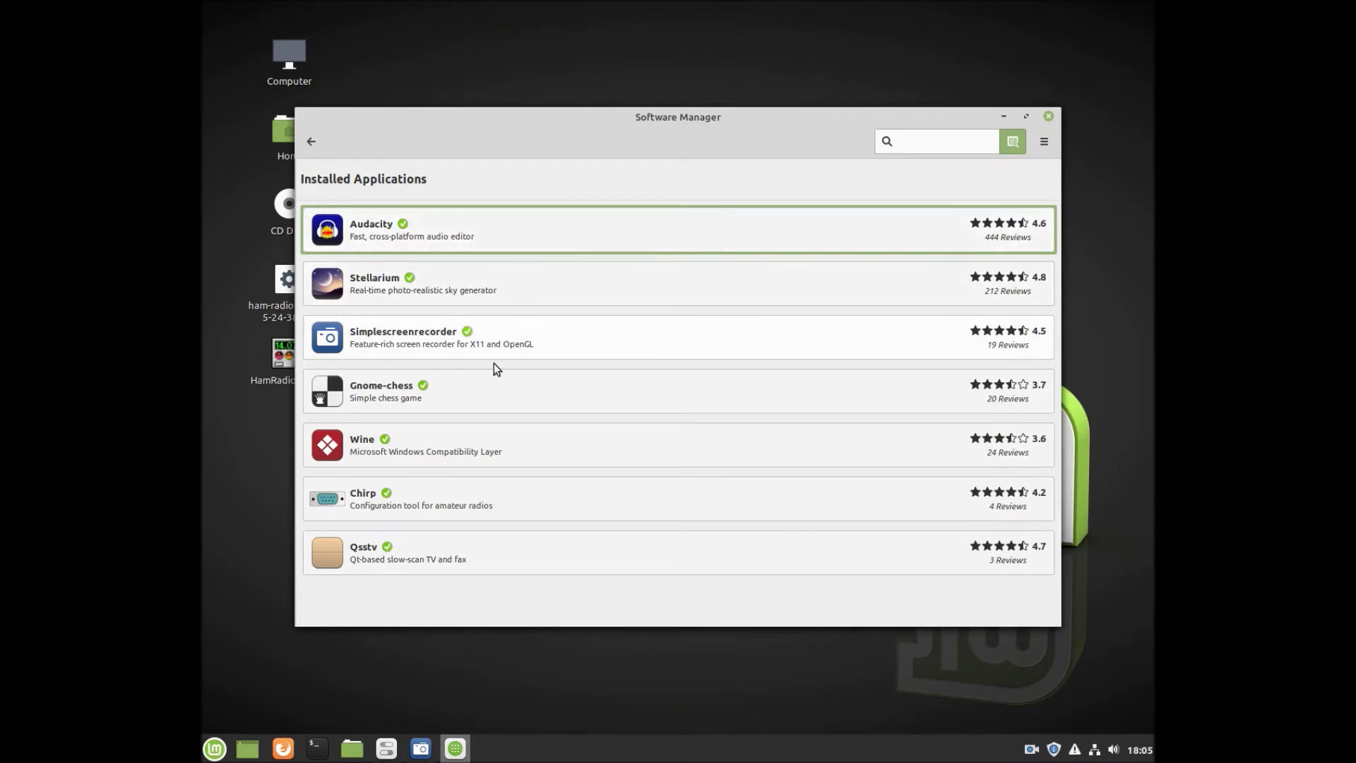
{"action": "left_click", "coordinate": [465, 438]}
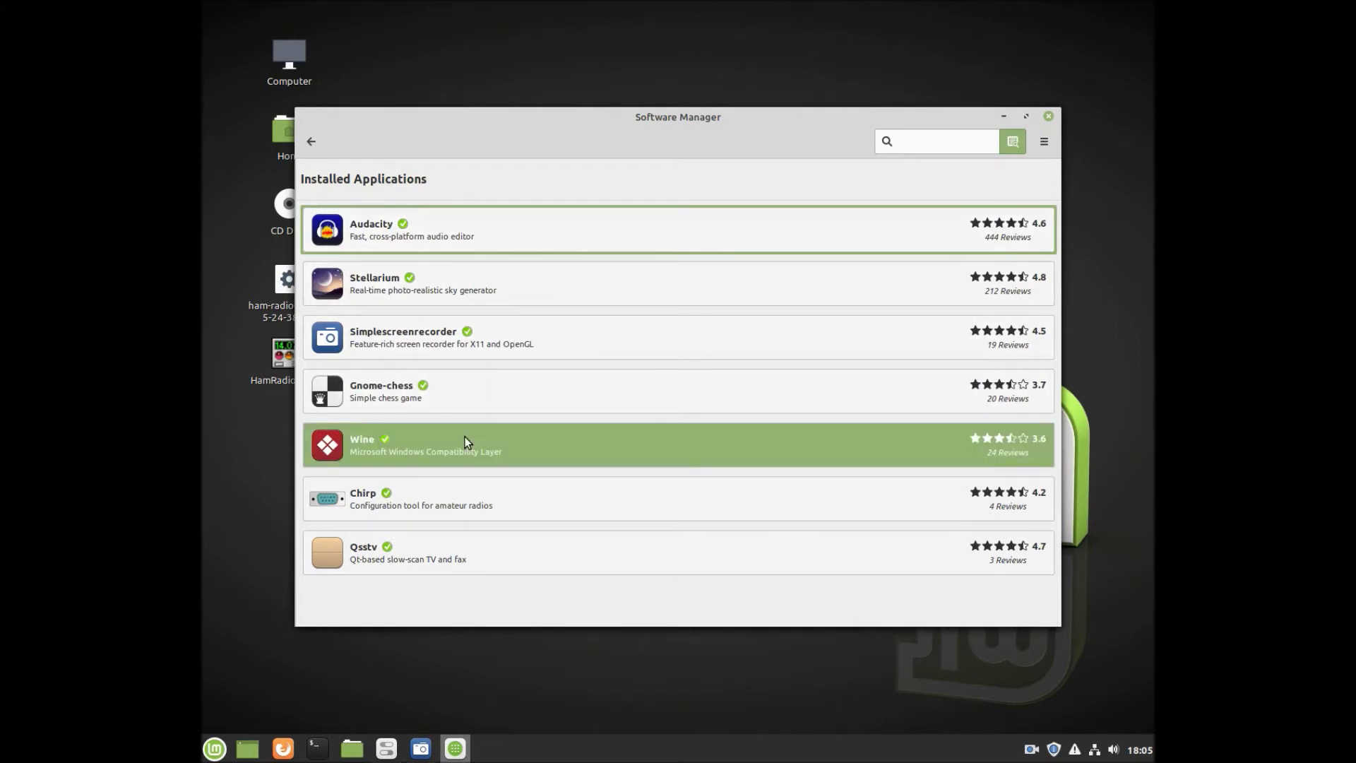
{"action": "left_click", "coordinate": [616, 445]}
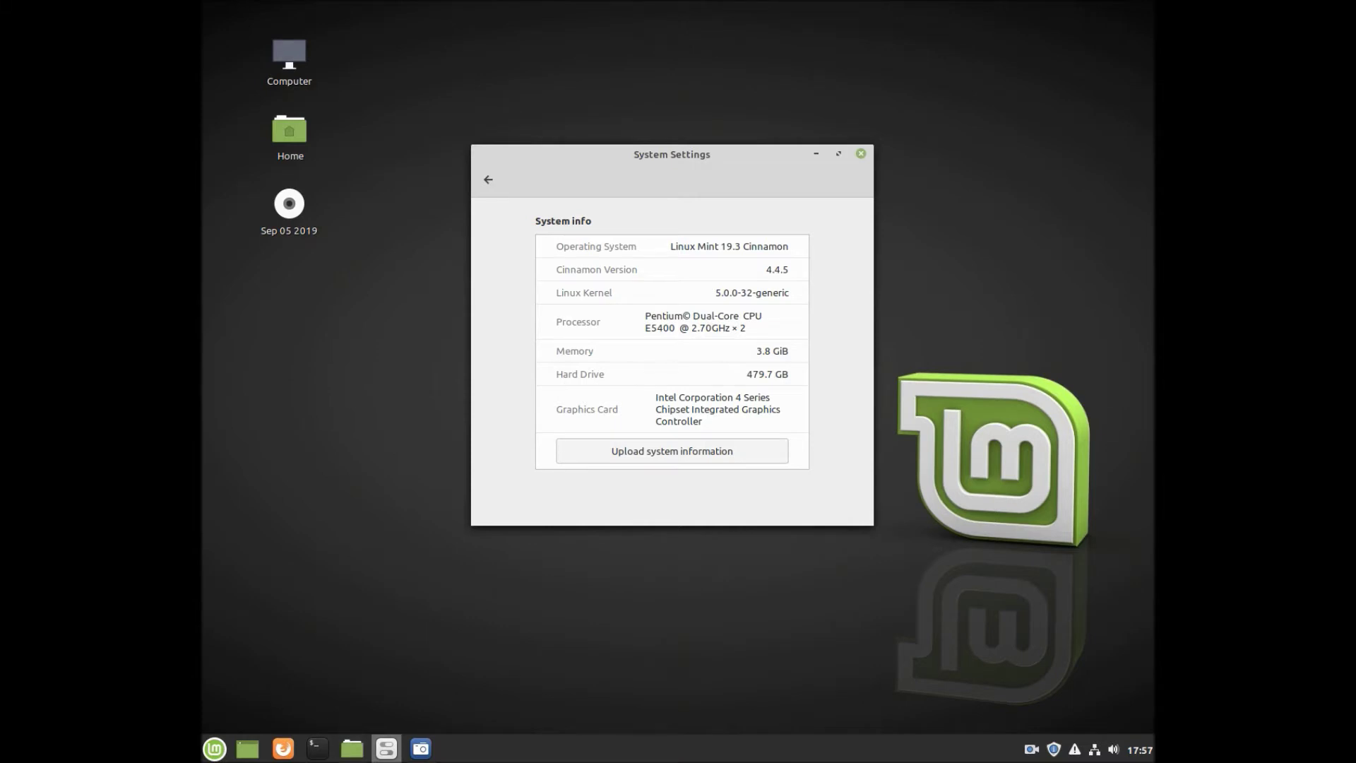
Copy ham-radio-deluxe-5-24-38.exe from the Sep 05 2019 disc to the desktop, then clear the open windows off the desktop
{"action": "mouse_move", "coordinate": [386, 755]}
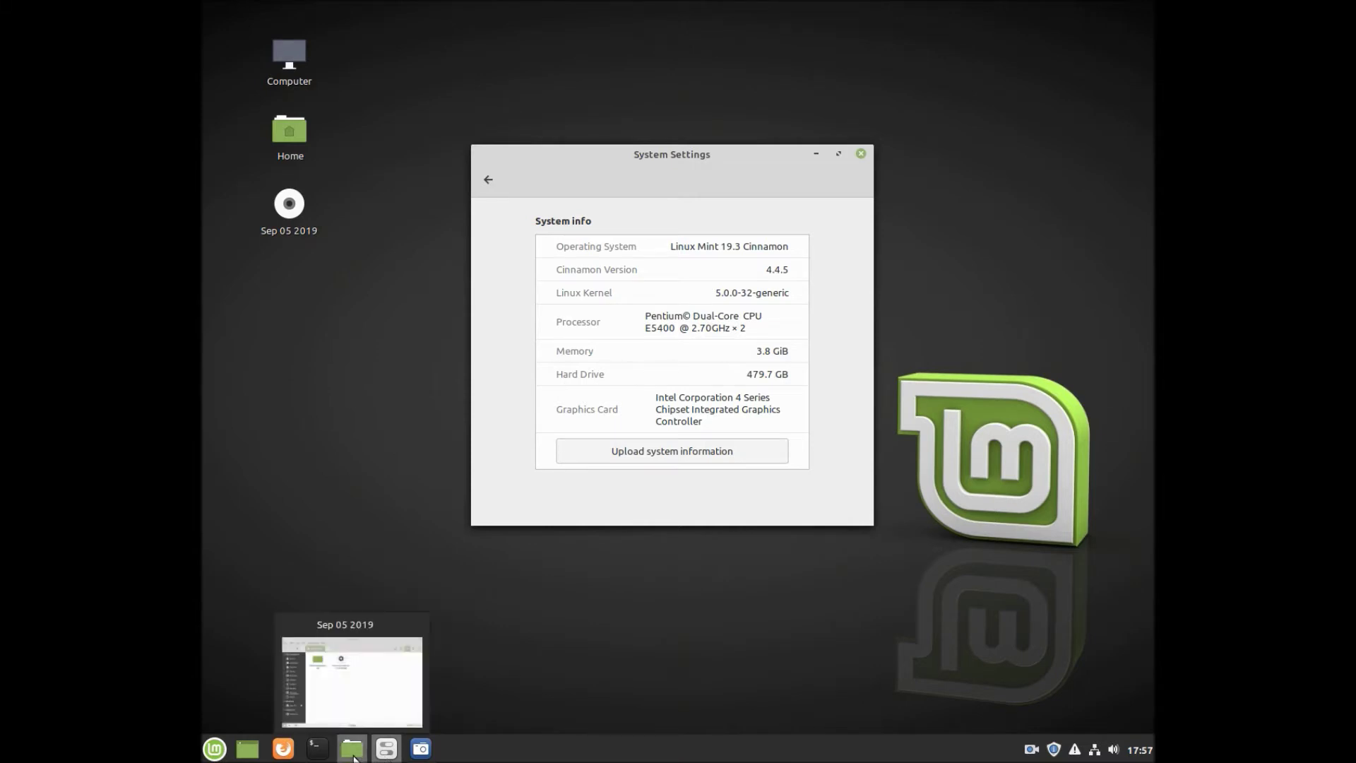
{"action": "left_click", "coordinate": [354, 758]}
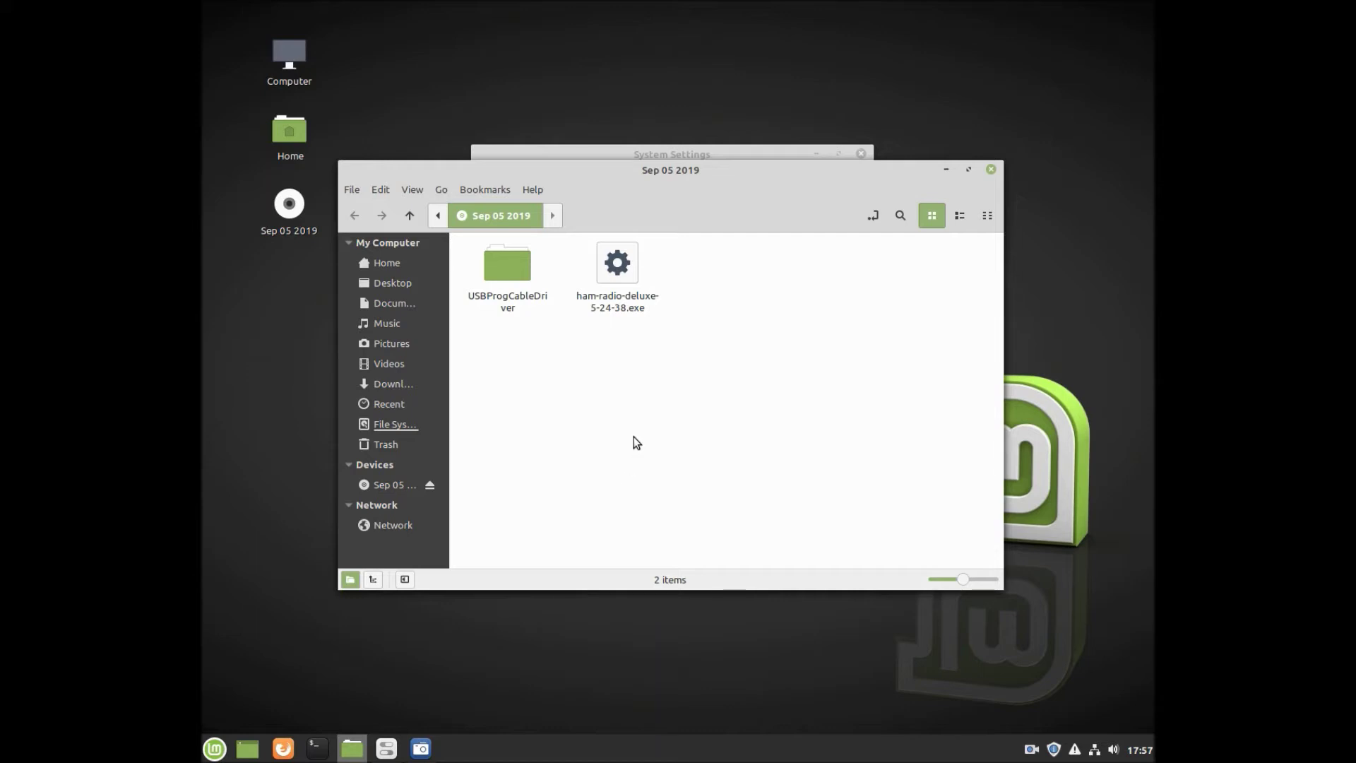
{"action": "left_click_drag", "start_coordinate": [617, 265], "coordinate": [277, 304]}
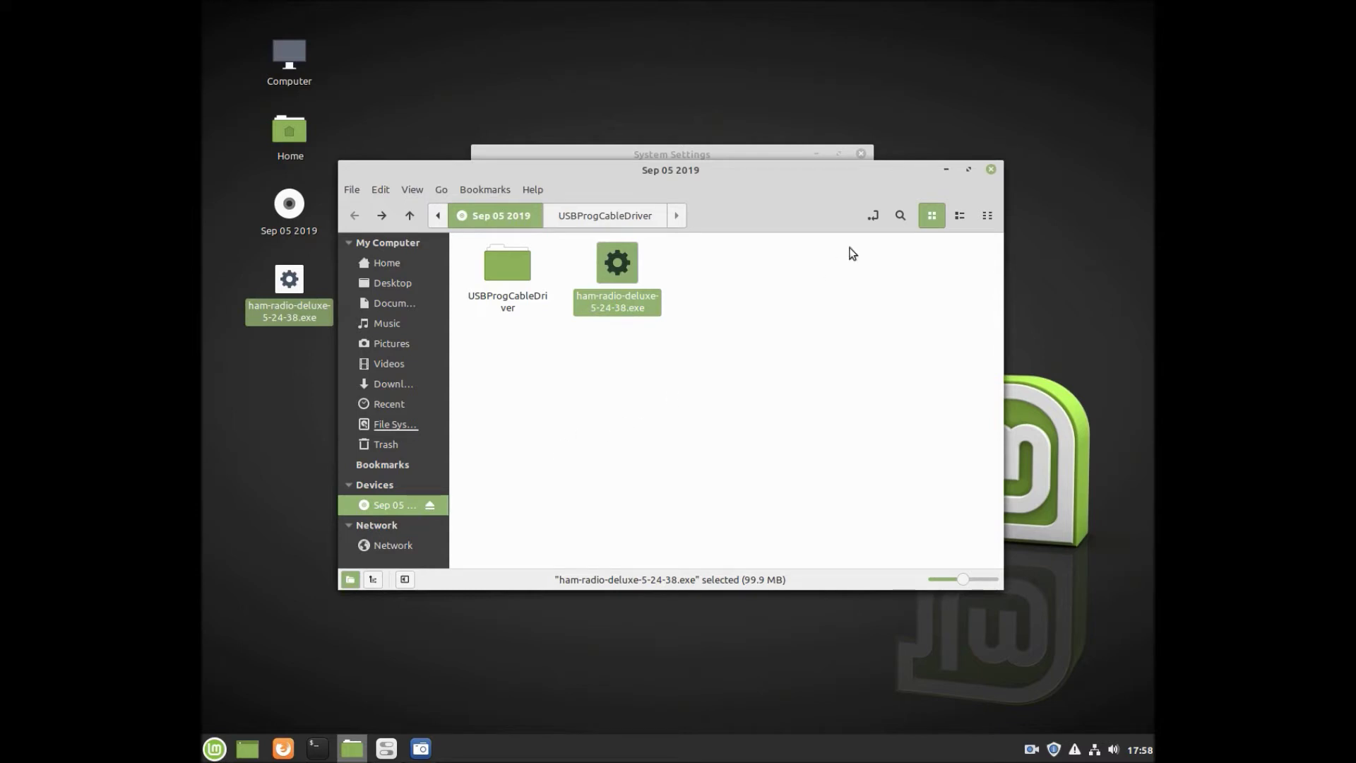
{"action": "left_click", "coordinate": [991, 170]}
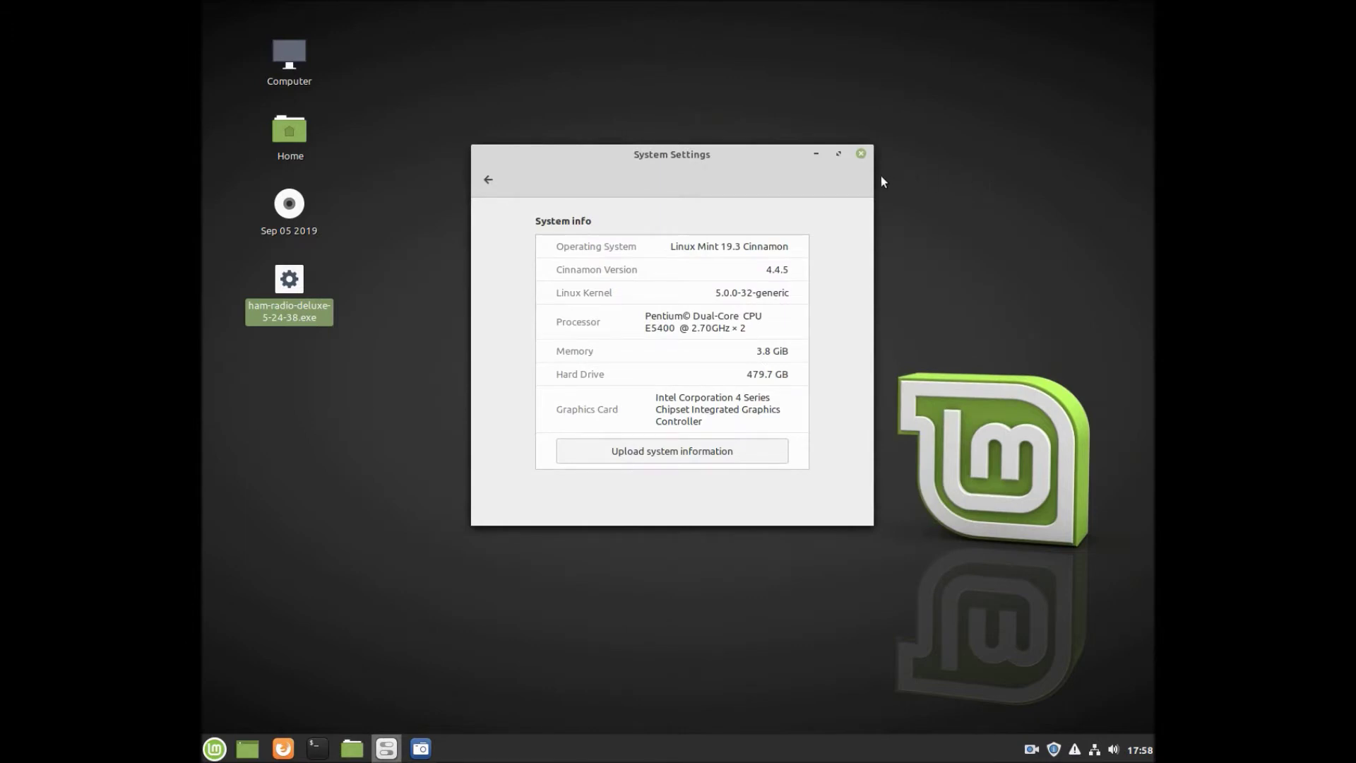
{"action": "left_click", "coordinate": [816, 155]}
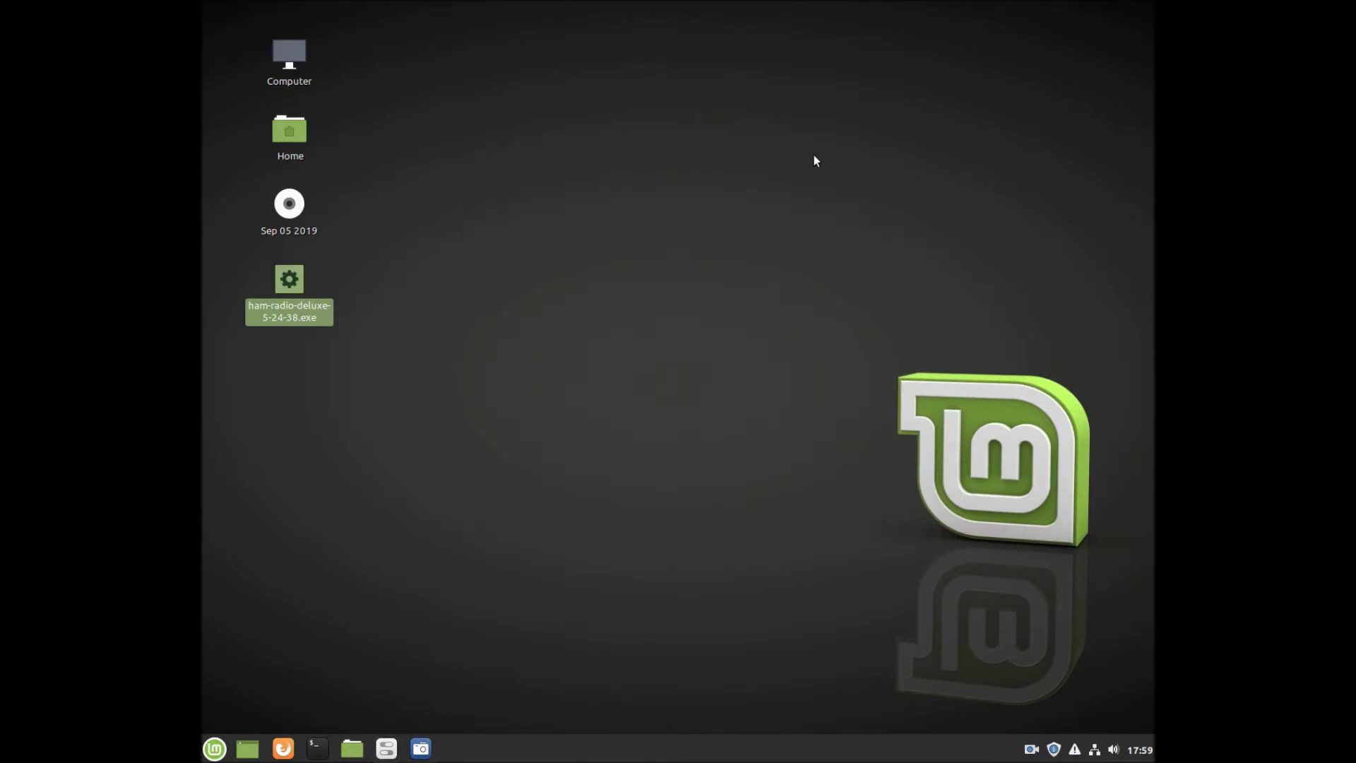
Run ham-radio-deluxe-5-24-38.exe from the desktop with Wine Windows Program Loader and install the required Microsoft Visual C++ 2010 Redistributable Package (x86)
{"action": "right_click", "coordinate": [286, 283]}
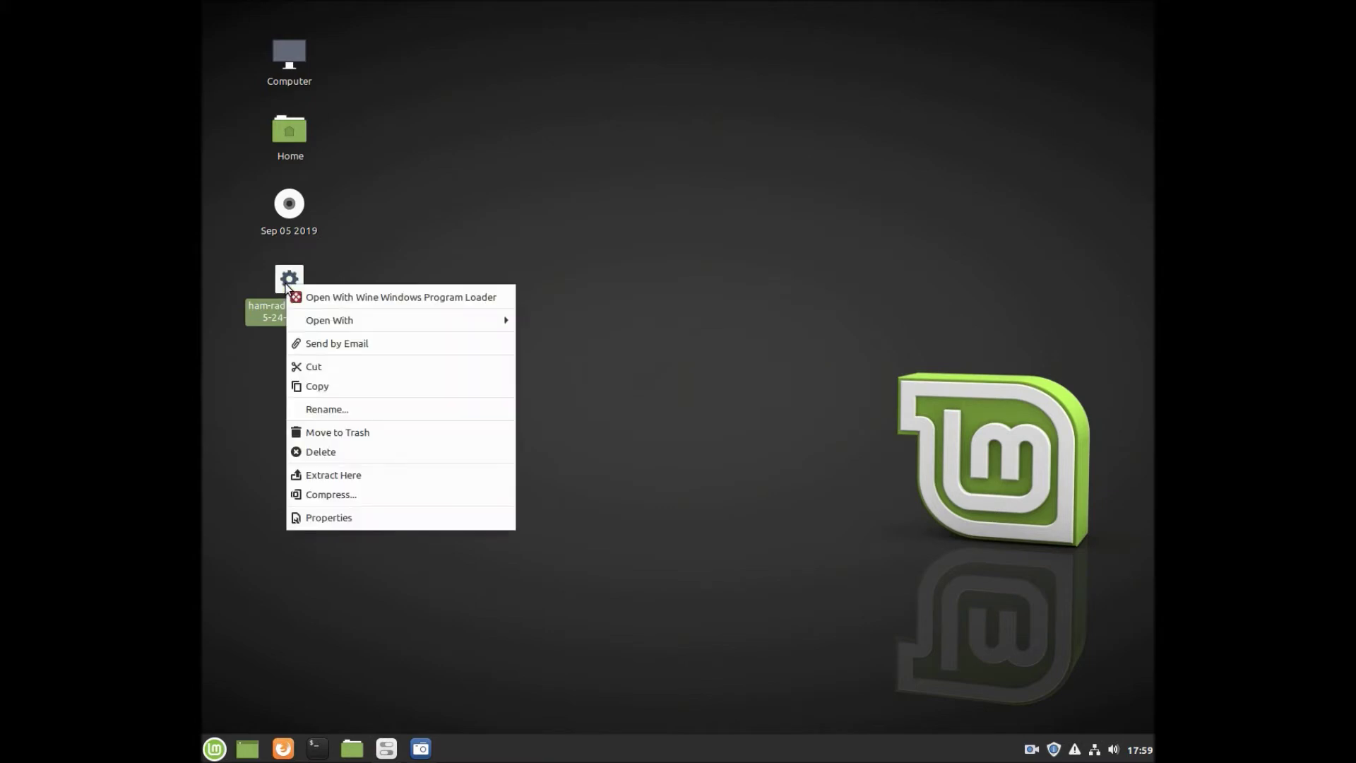
{"action": "left_click", "coordinate": [345, 299]}
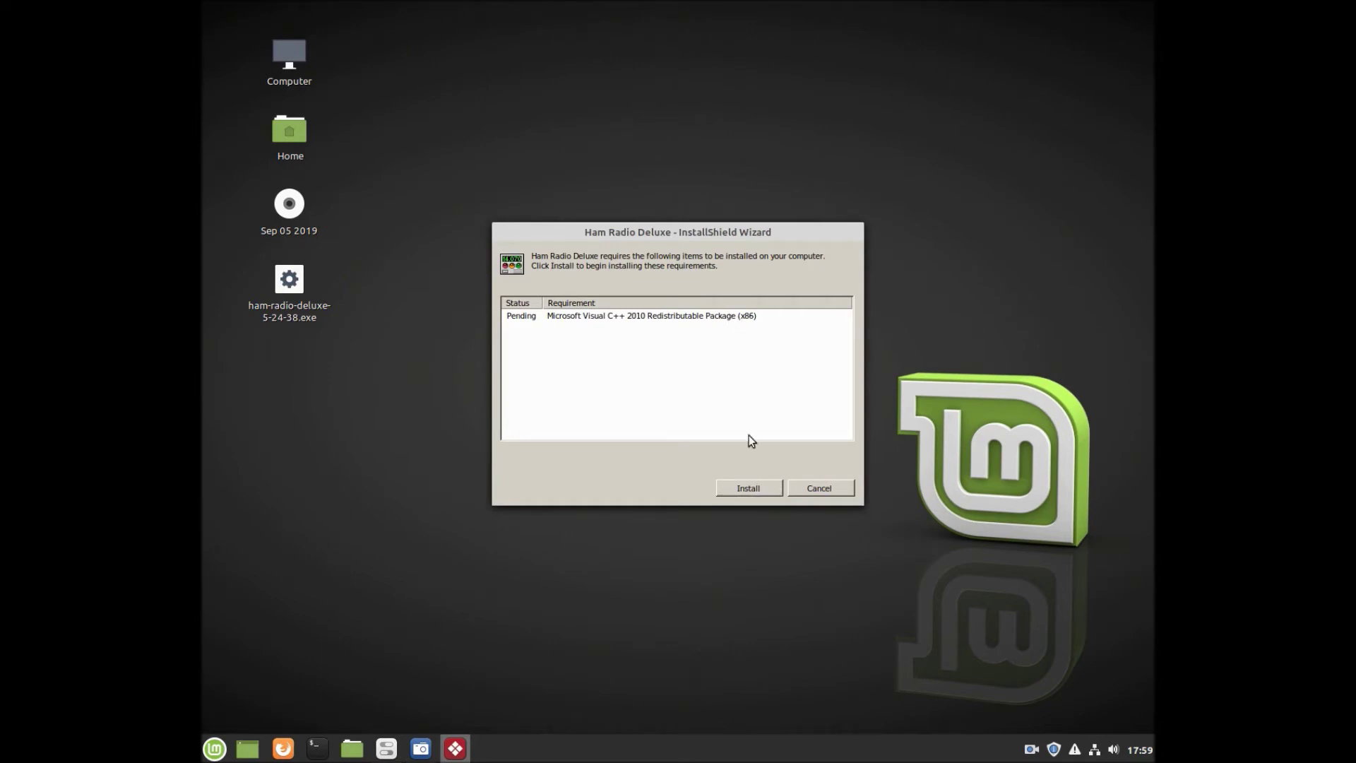
{"action": "left_click", "coordinate": [755, 491]}
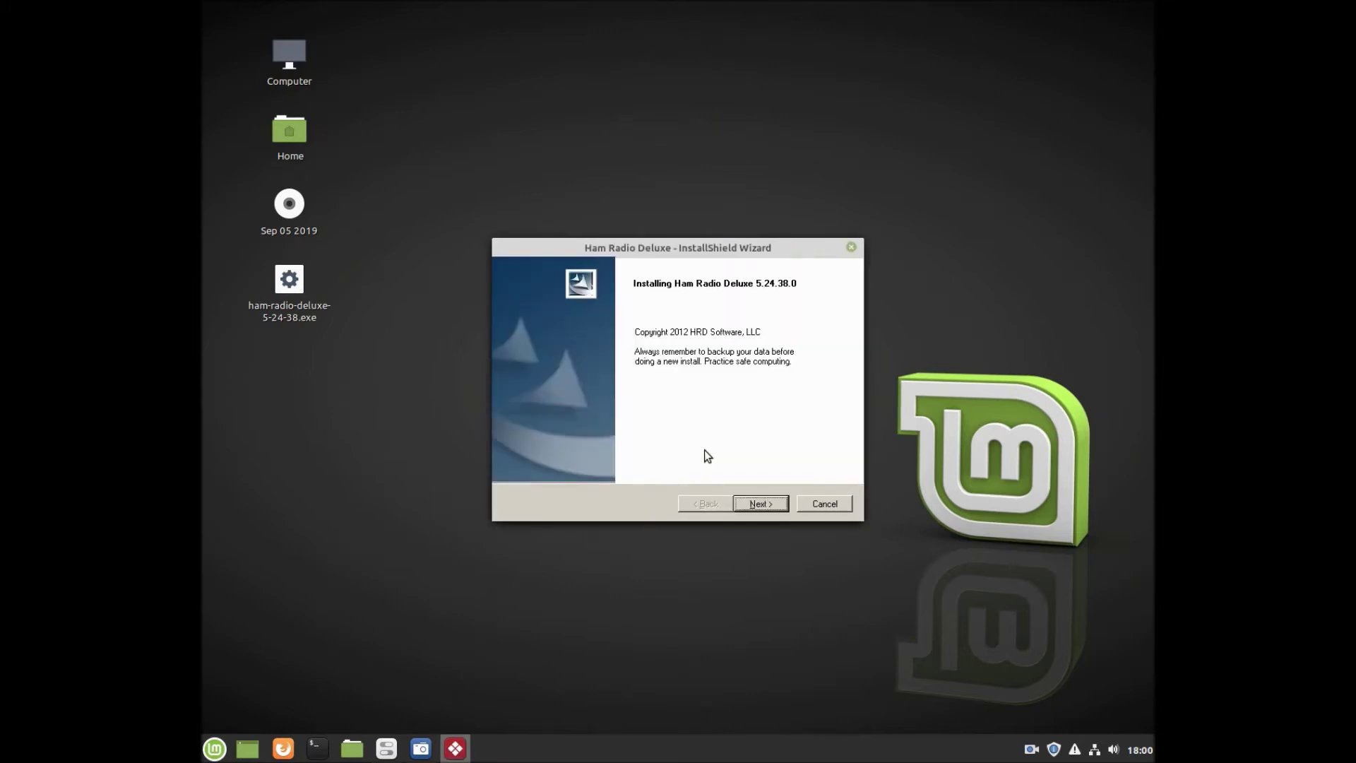
Accept the license, install Ham Radio Deluxe with the default destination and program folder, and finish setup with the program set to start
{"action": "left_click", "coordinate": [761, 503]}
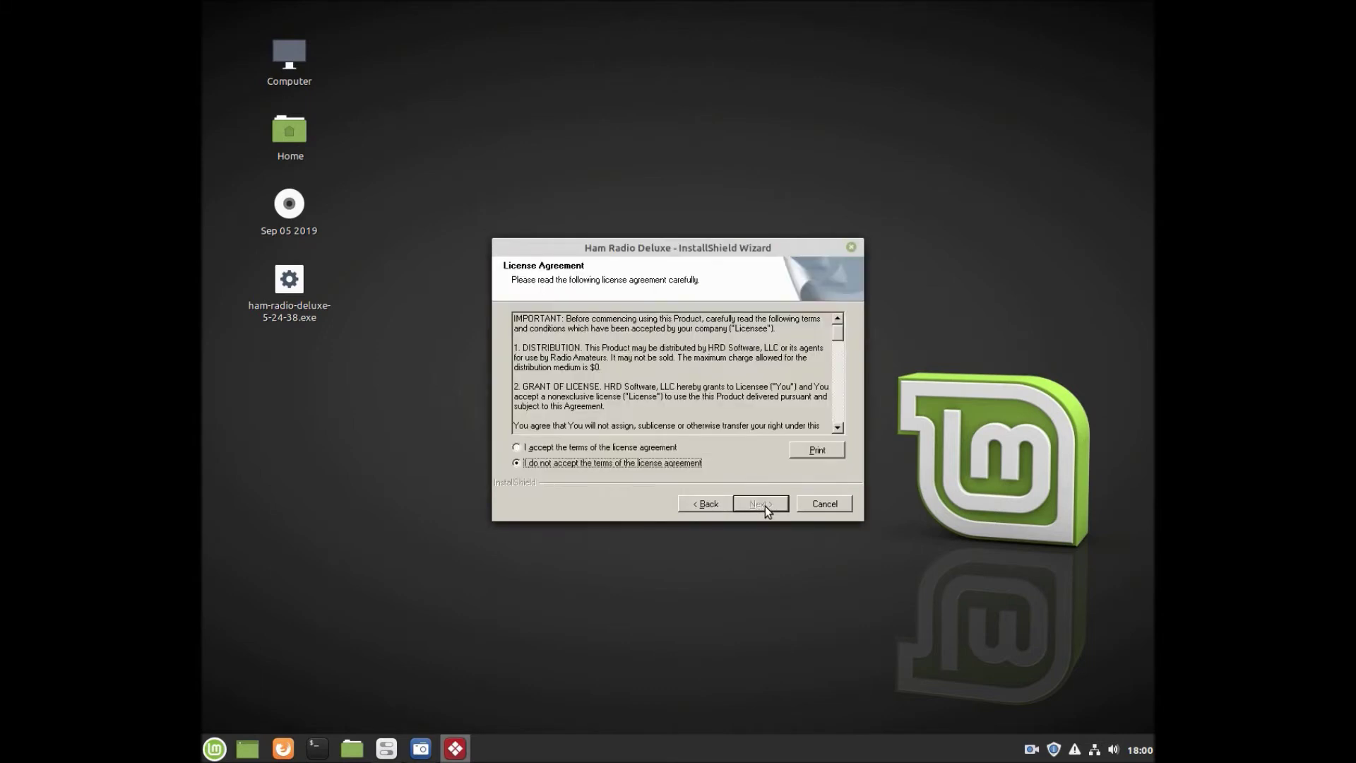
{"action": "left_click", "coordinate": [516, 449]}
{"action": "left_click", "coordinate": [768, 504]}
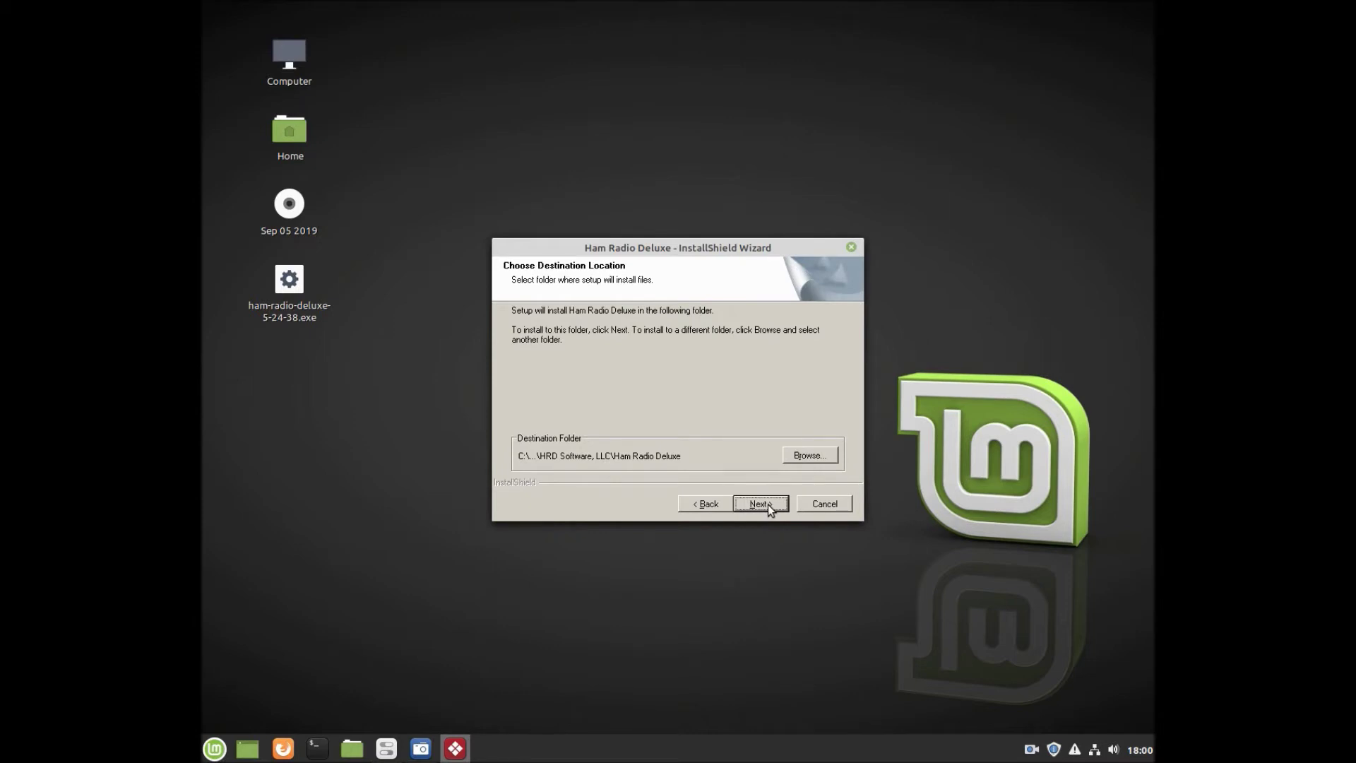
{"action": "left_click", "coordinate": [760, 504]}
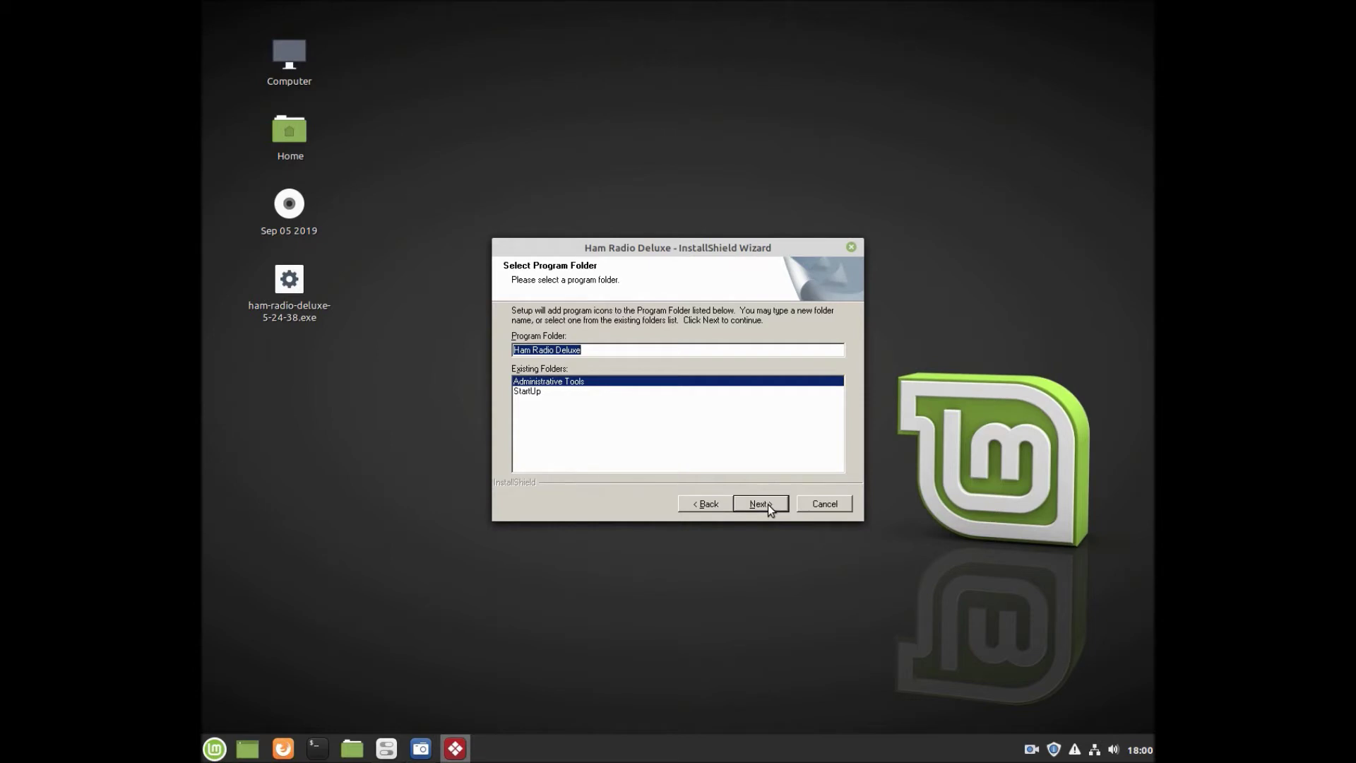
{"action": "left_click", "coordinate": [760, 503]}
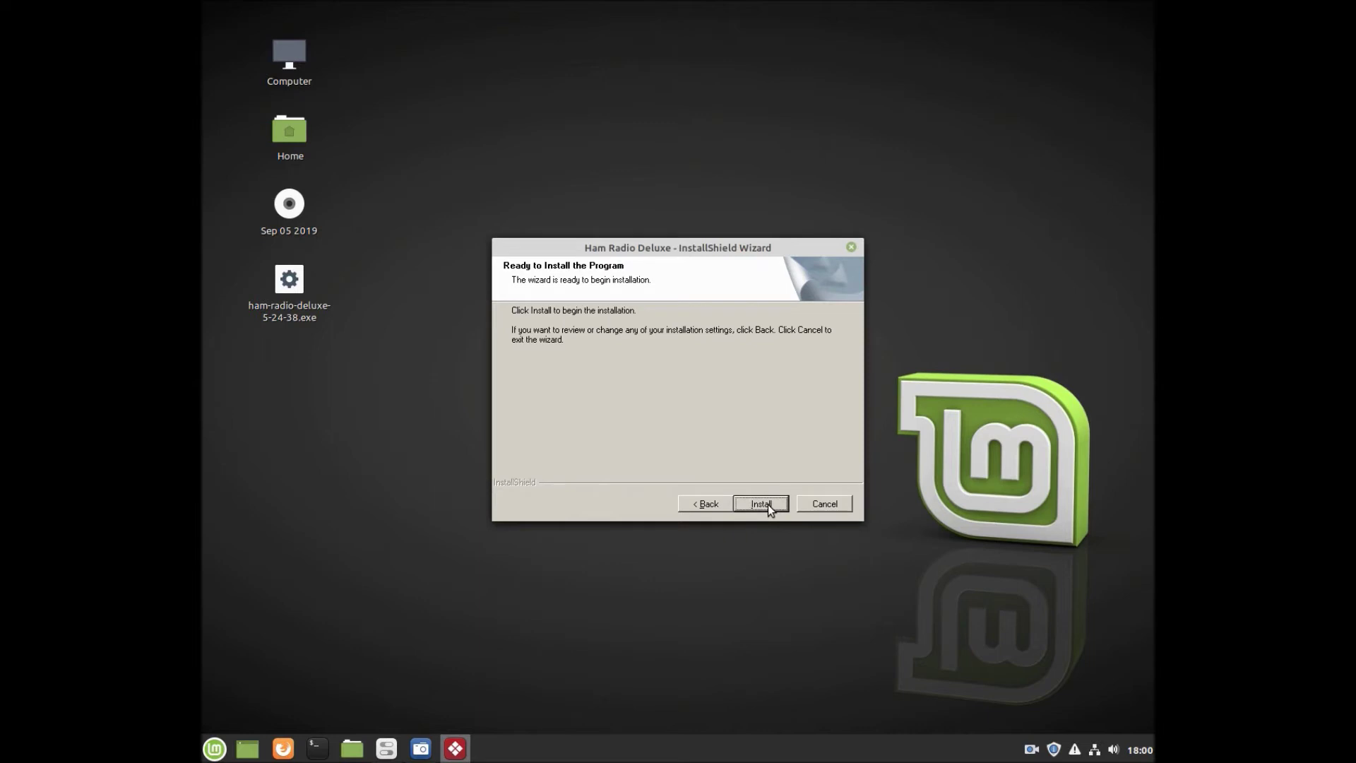
{"action": "left_click", "coordinate": [768, 504]}
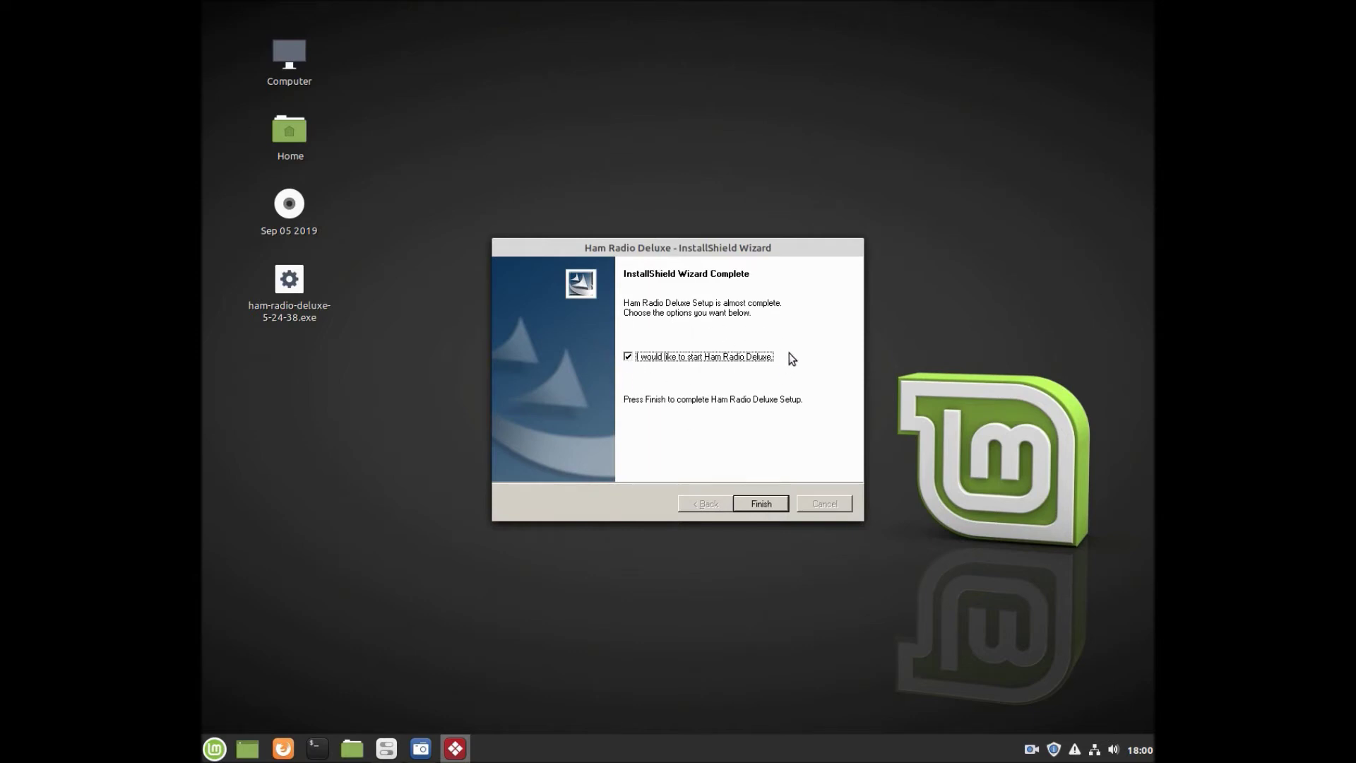
{"action": "left_click", "coordinate": [769, 505]}
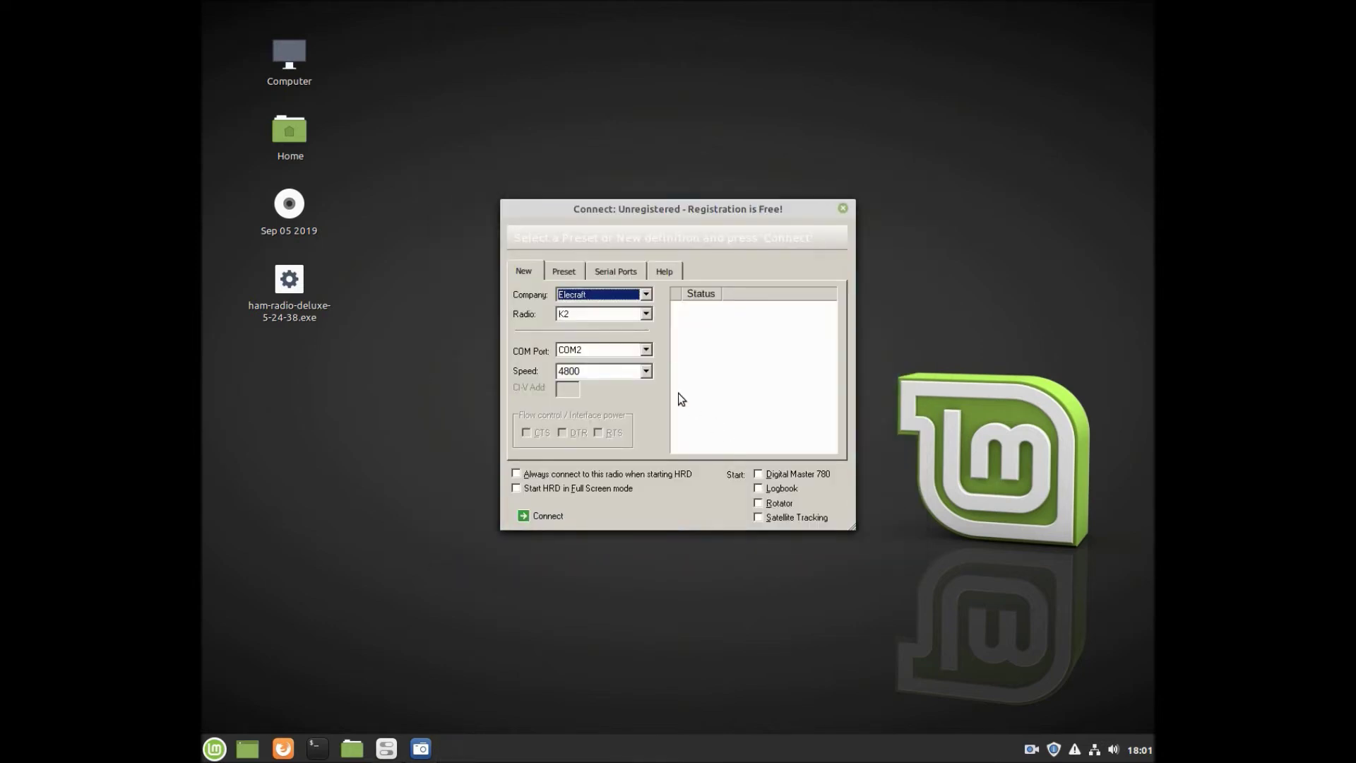
Choose ICOM as the company and IC-746 as the radio, try to connect, and dismiss the connection window
{"action": "left_click", "coordinate": [646, 294]}
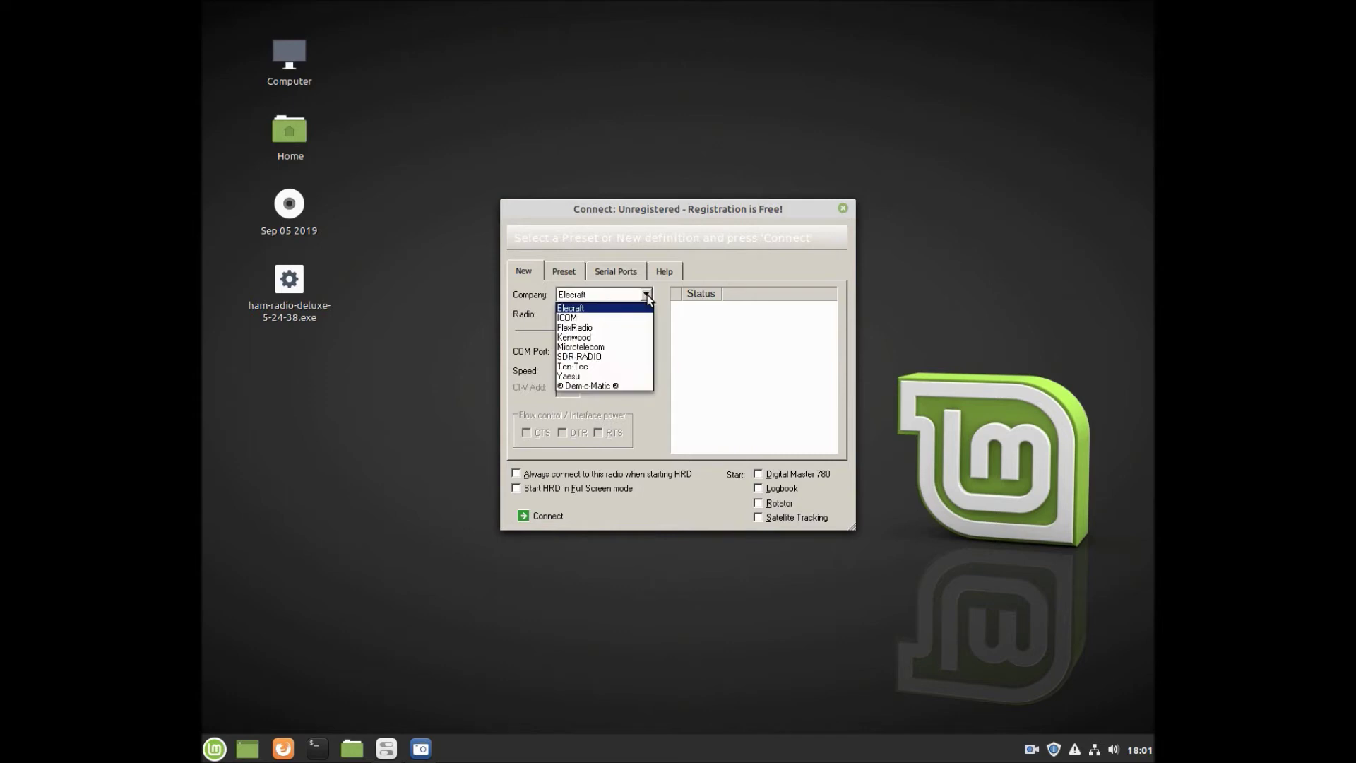
{"action": "left_click", "coordinate": [618, 318]}
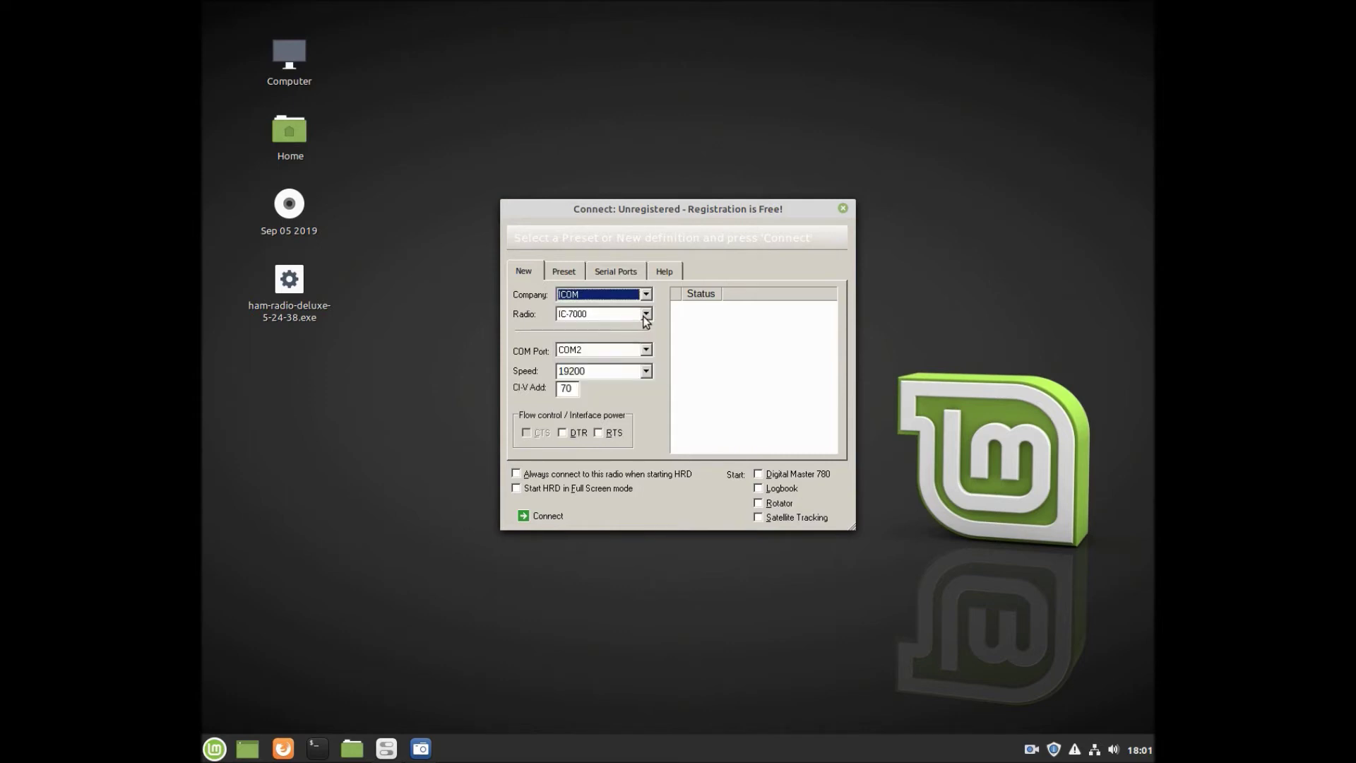
{"action": "left_click", "coordinate": [647, 314]}
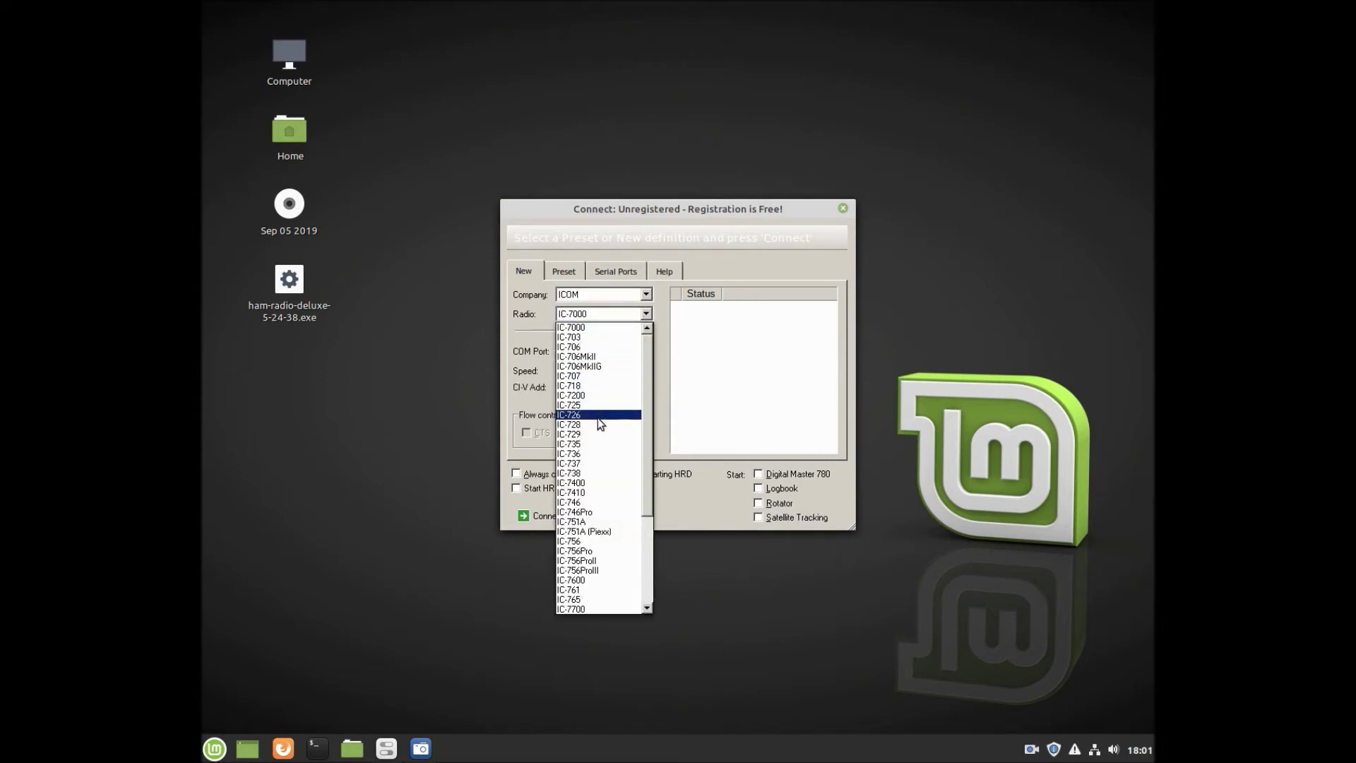
{"action": "left_click", "coordinate": [587, 501]}
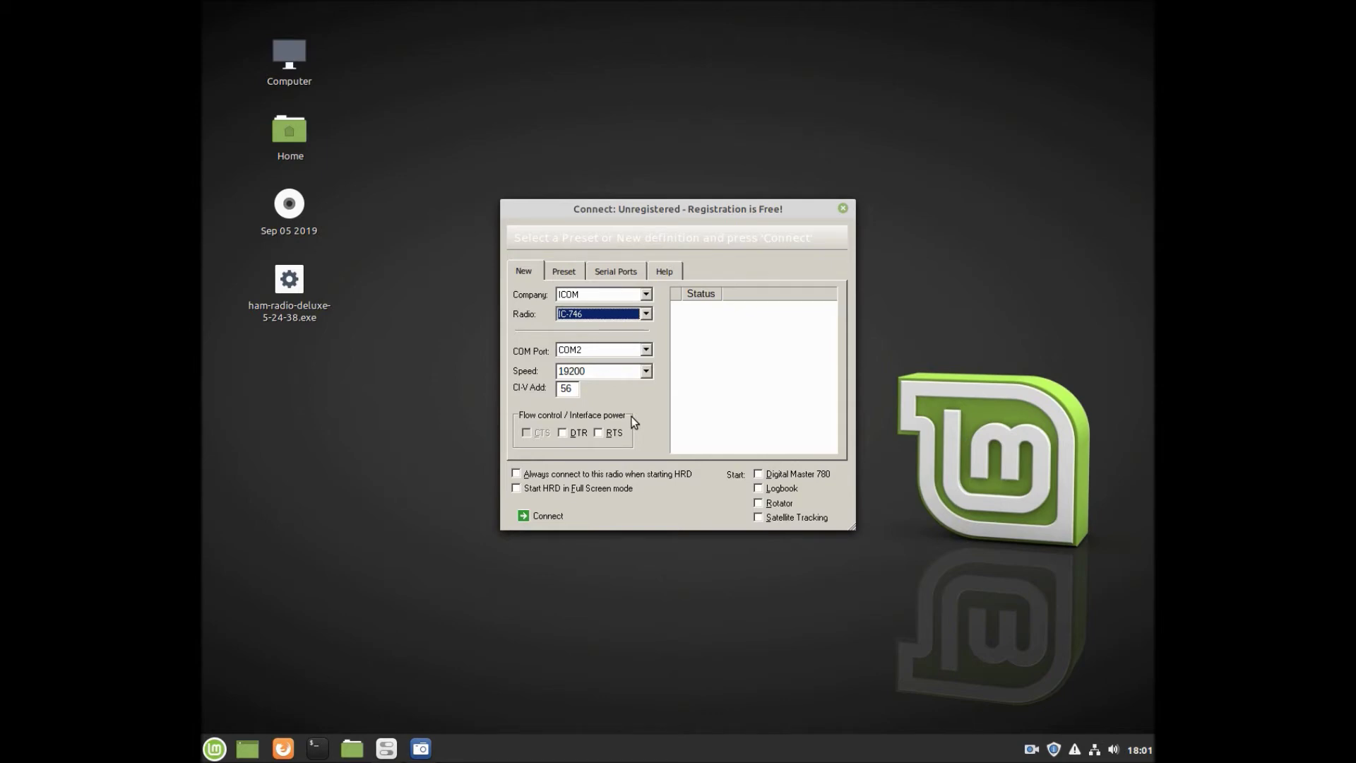
{"action": "left_click", "coordinate": [558, 517]}
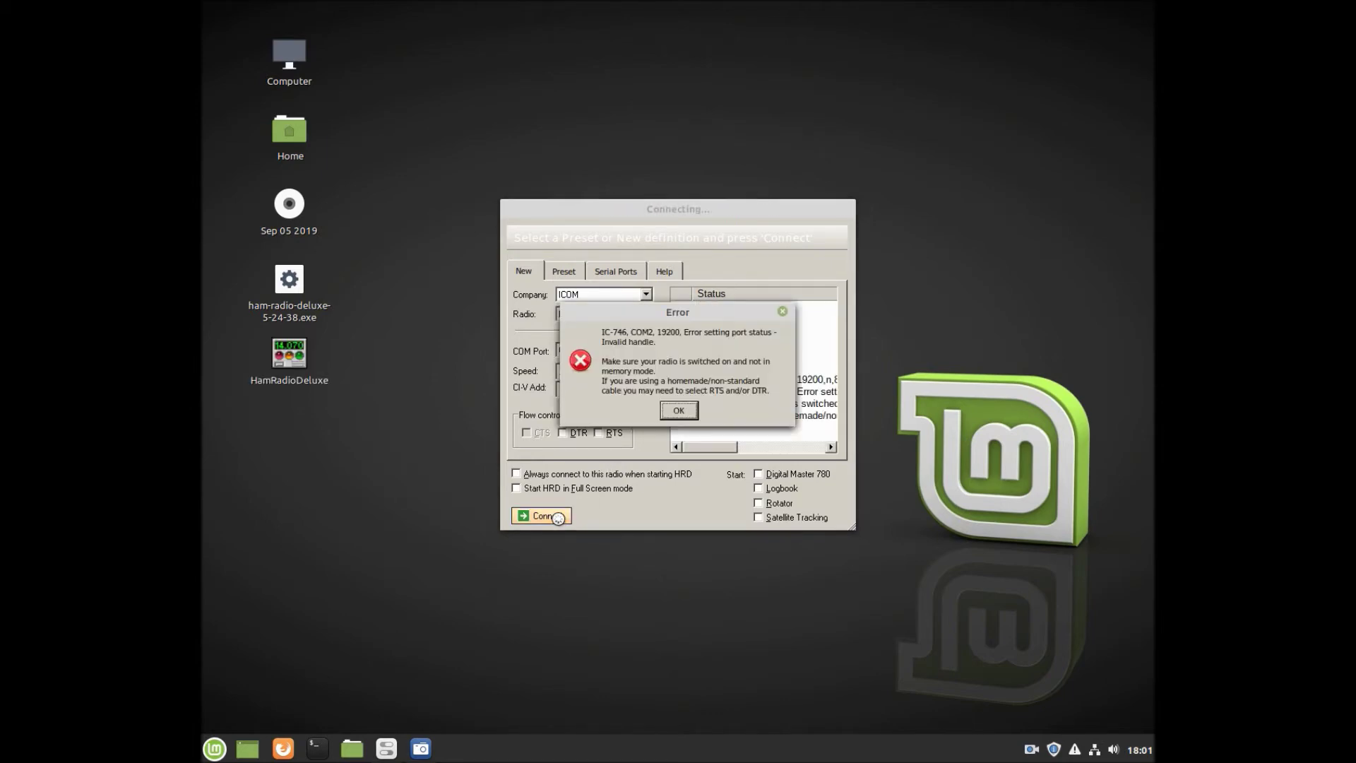
{"action": "left_click", "coordinate": [690, 417]}
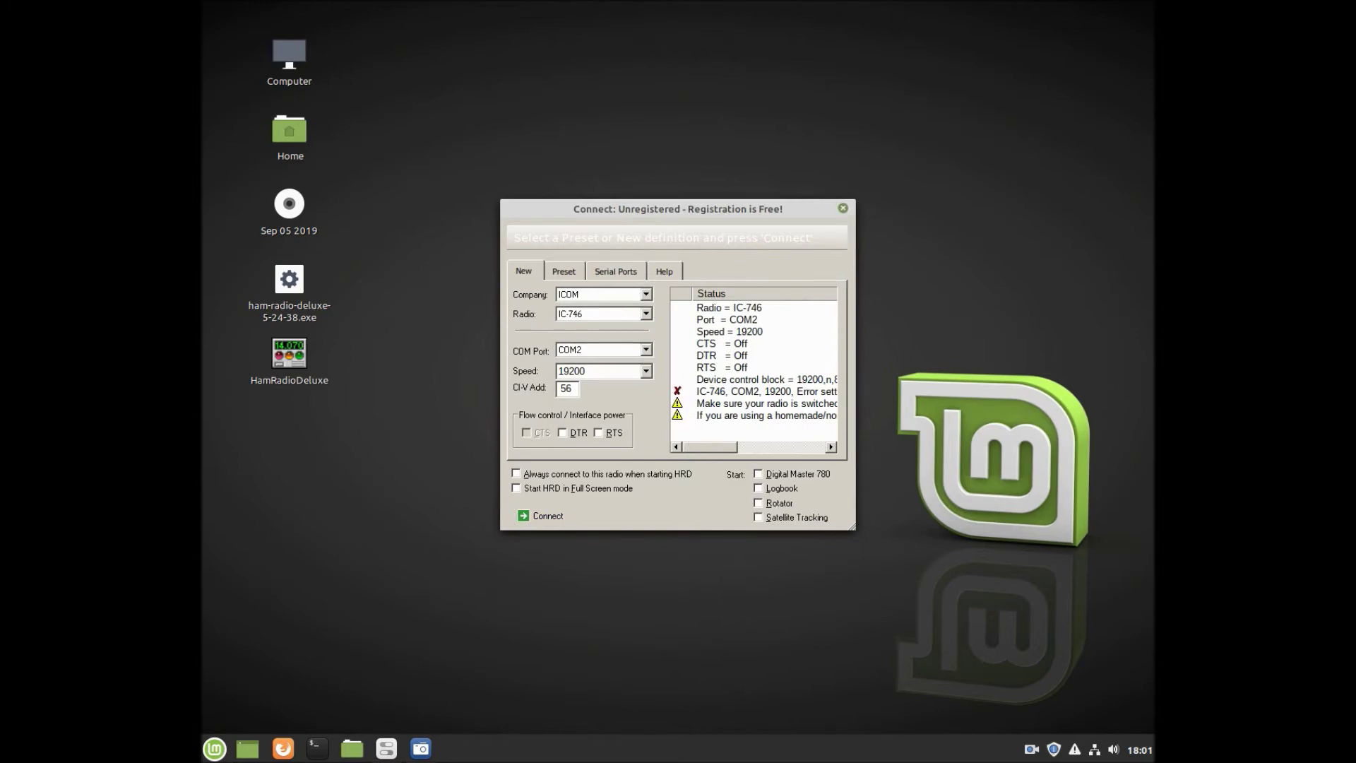
{"action": "left_click", "coordinate": [843, 206]}
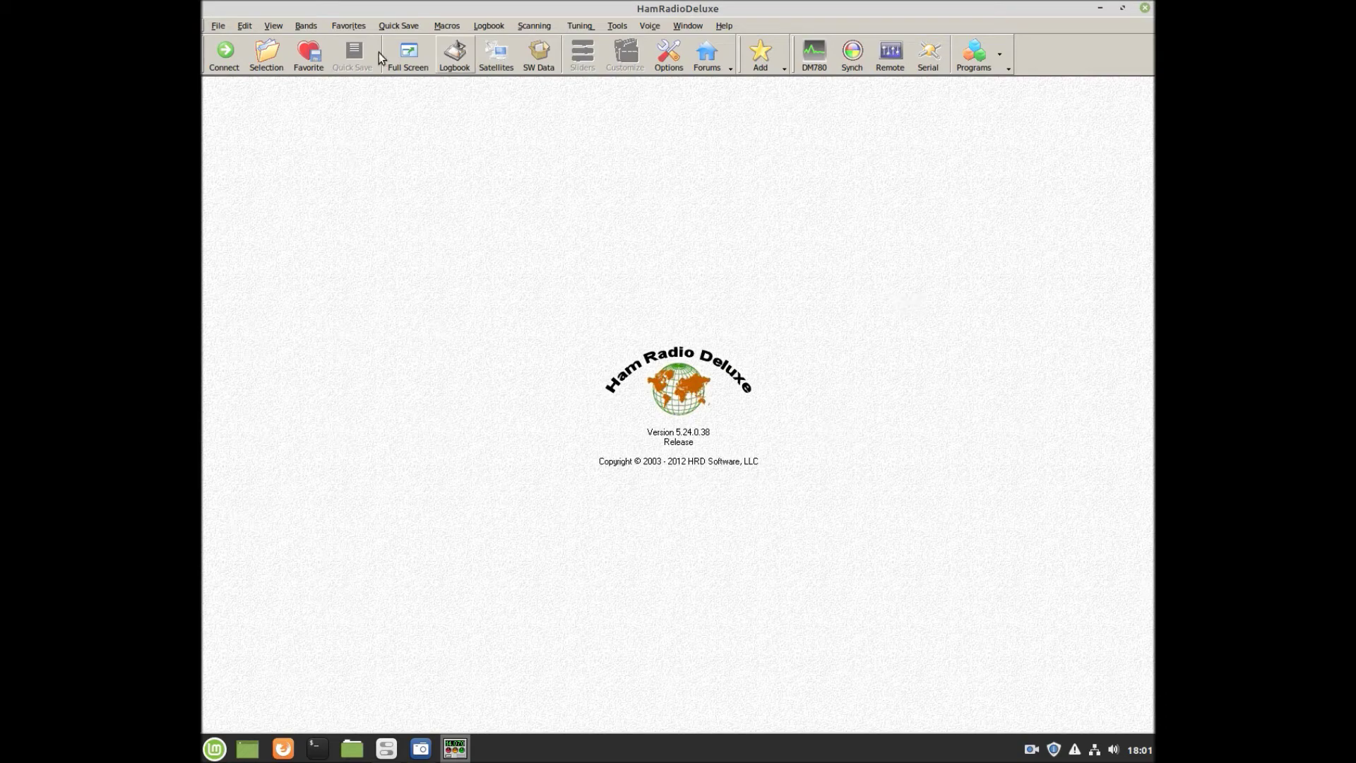
Examine the commands Ham Radio Deluxe offers, from File and Favorites through Logbook, Scanning, Tools and Voice to Help
{"action": "left_click", "coordinate": [215, 27]}
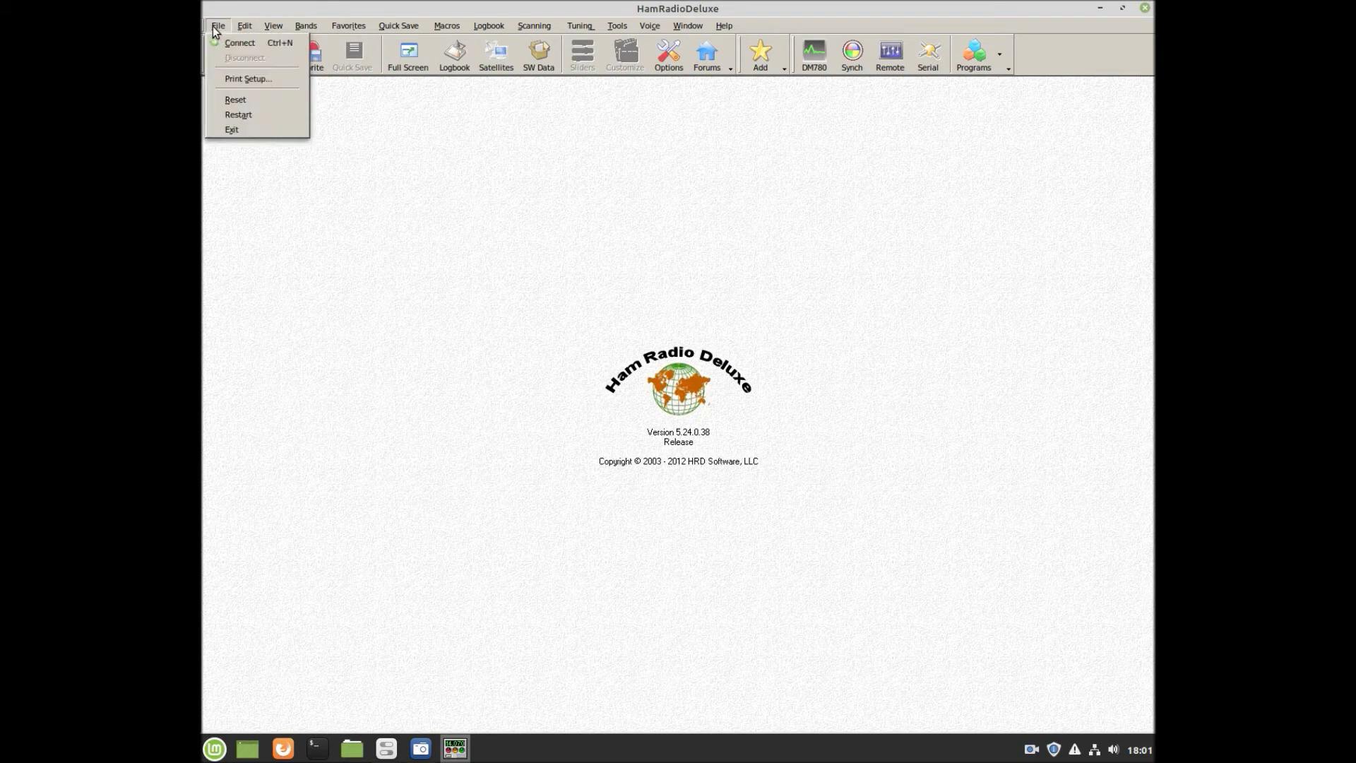
{"action": "mouse_move", "coordinate": [245, 29]}
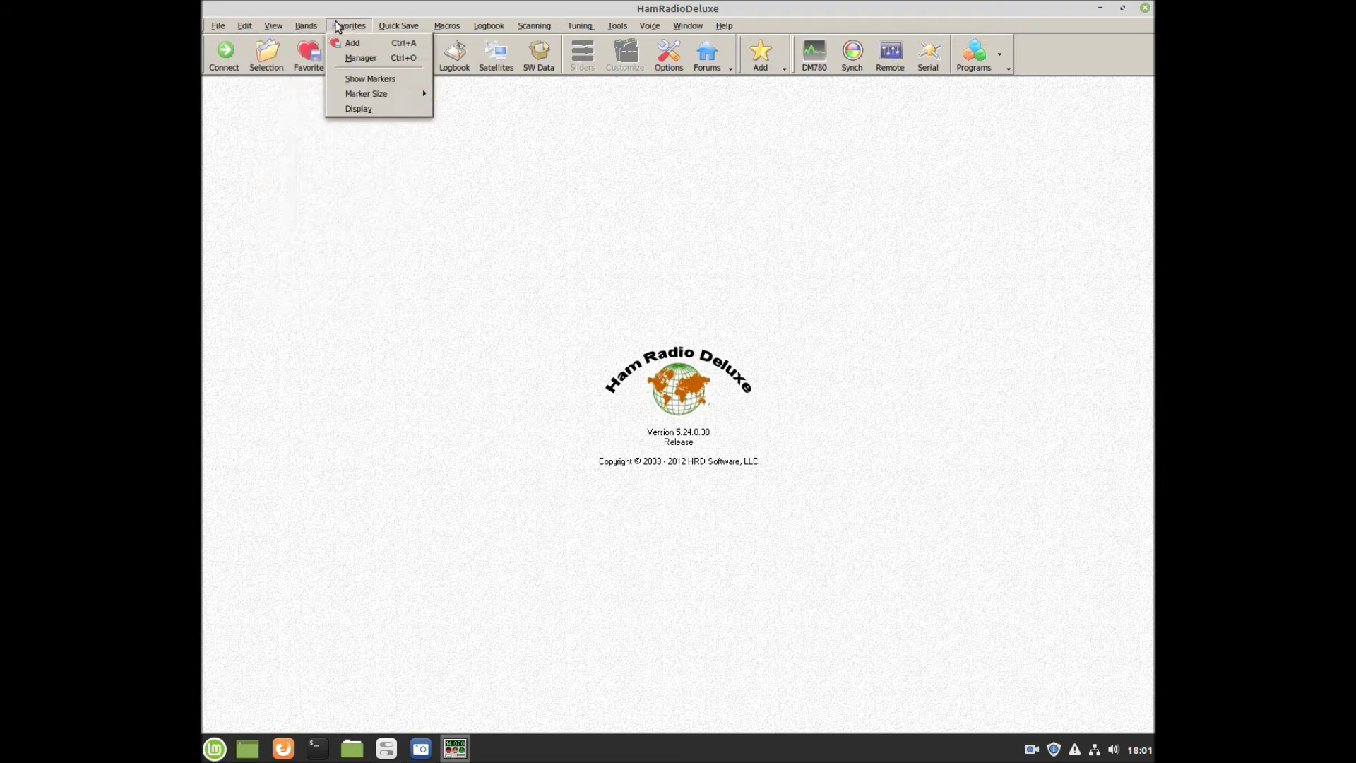
{"action": "mouse_move", "coordinate": [400, 28]}
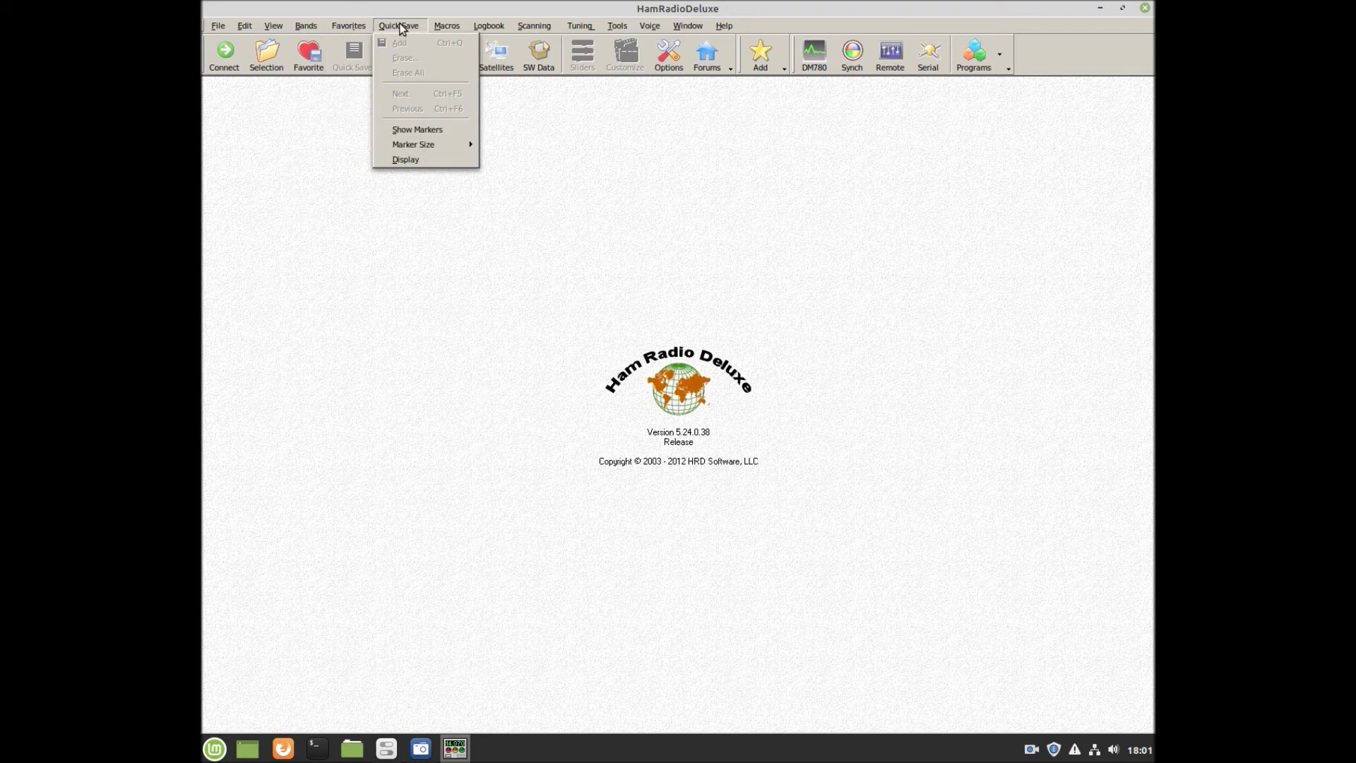
{"action": "mouse_move", "coordinate": [442, 27]}
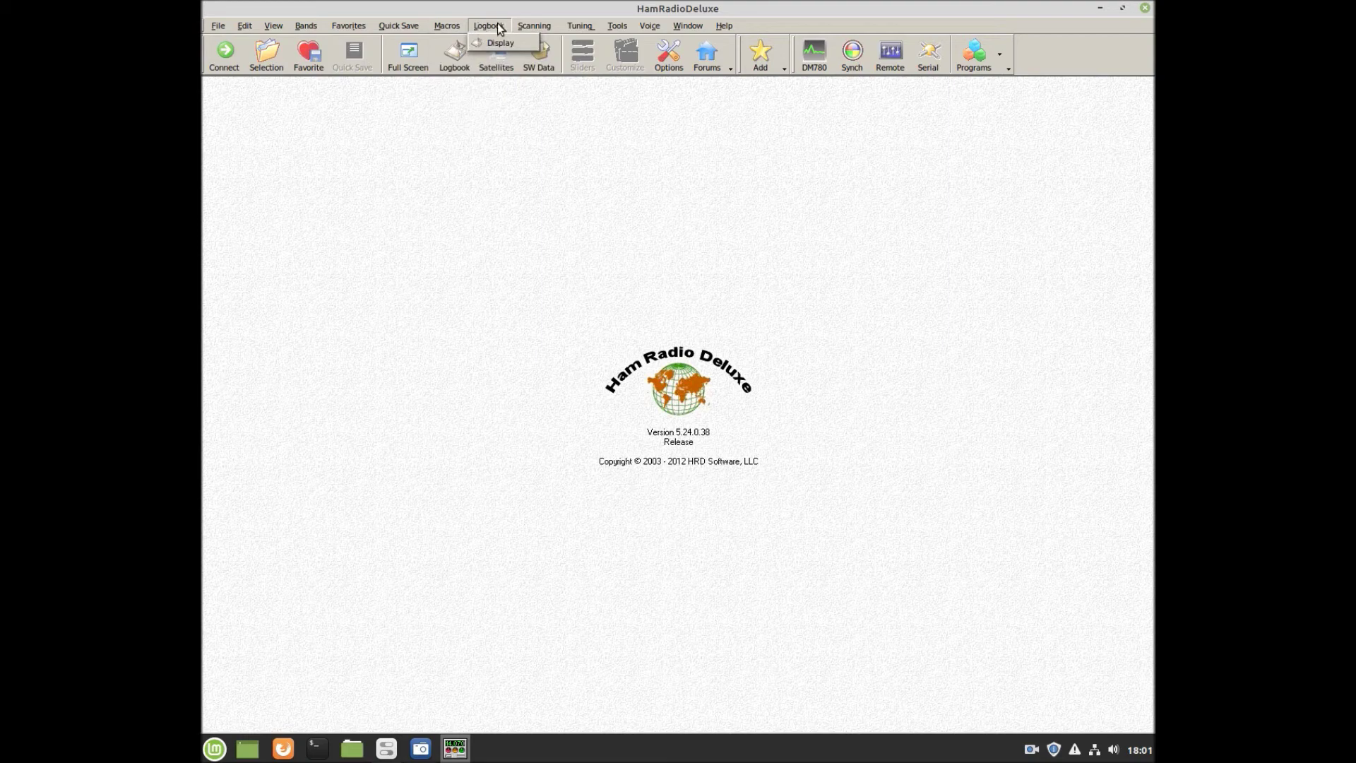
{"action": "mouse_move", "coordinate": [520, 22]}
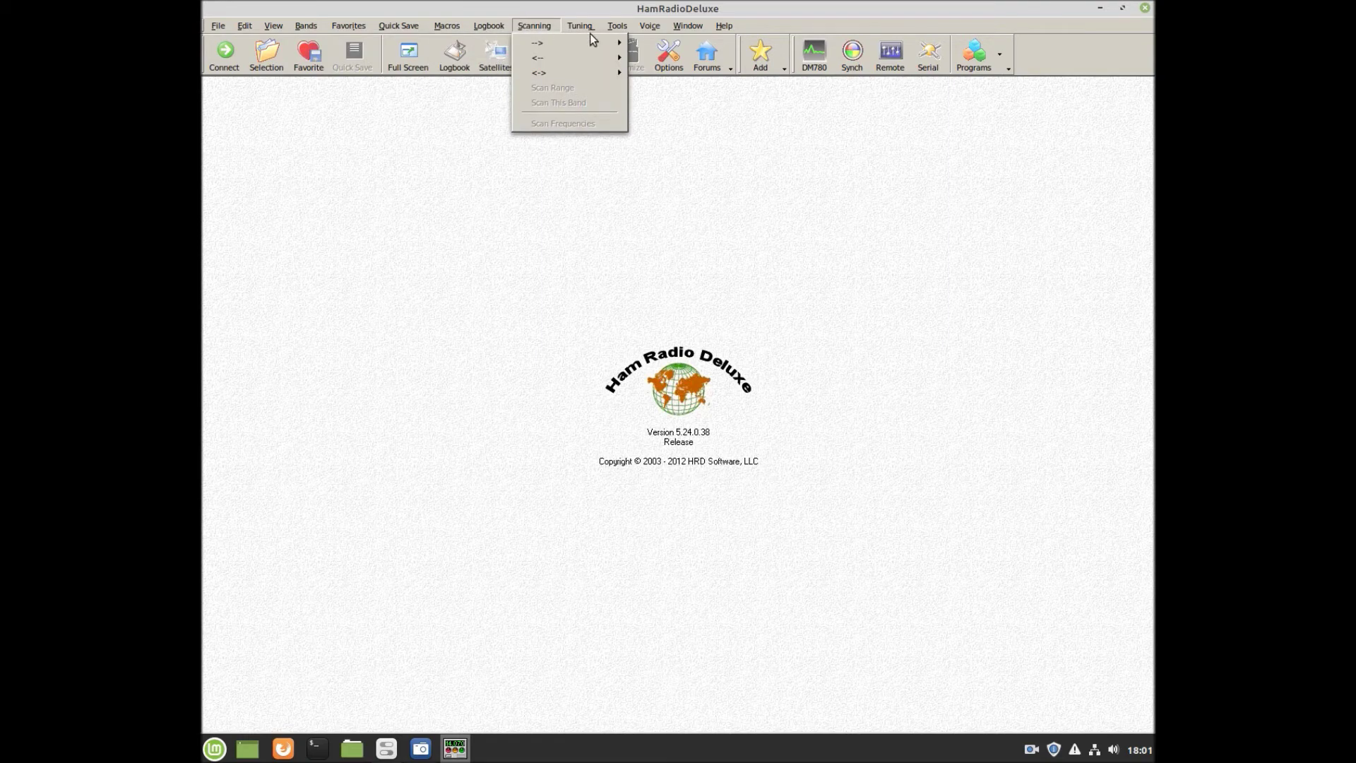
{"action": "mouse_move", "coordinate": [587, 21]}
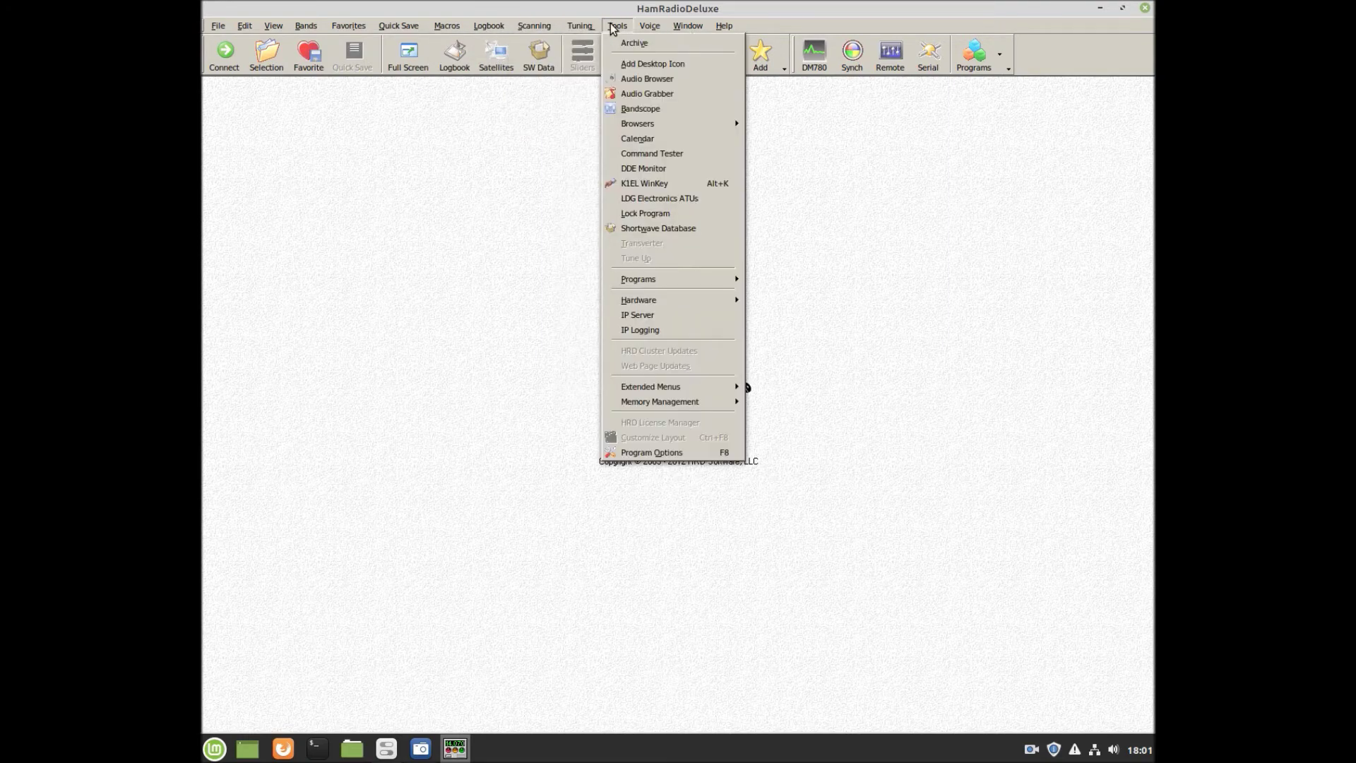
{"action": "mouse_move", "coordinate": [648, 24]}
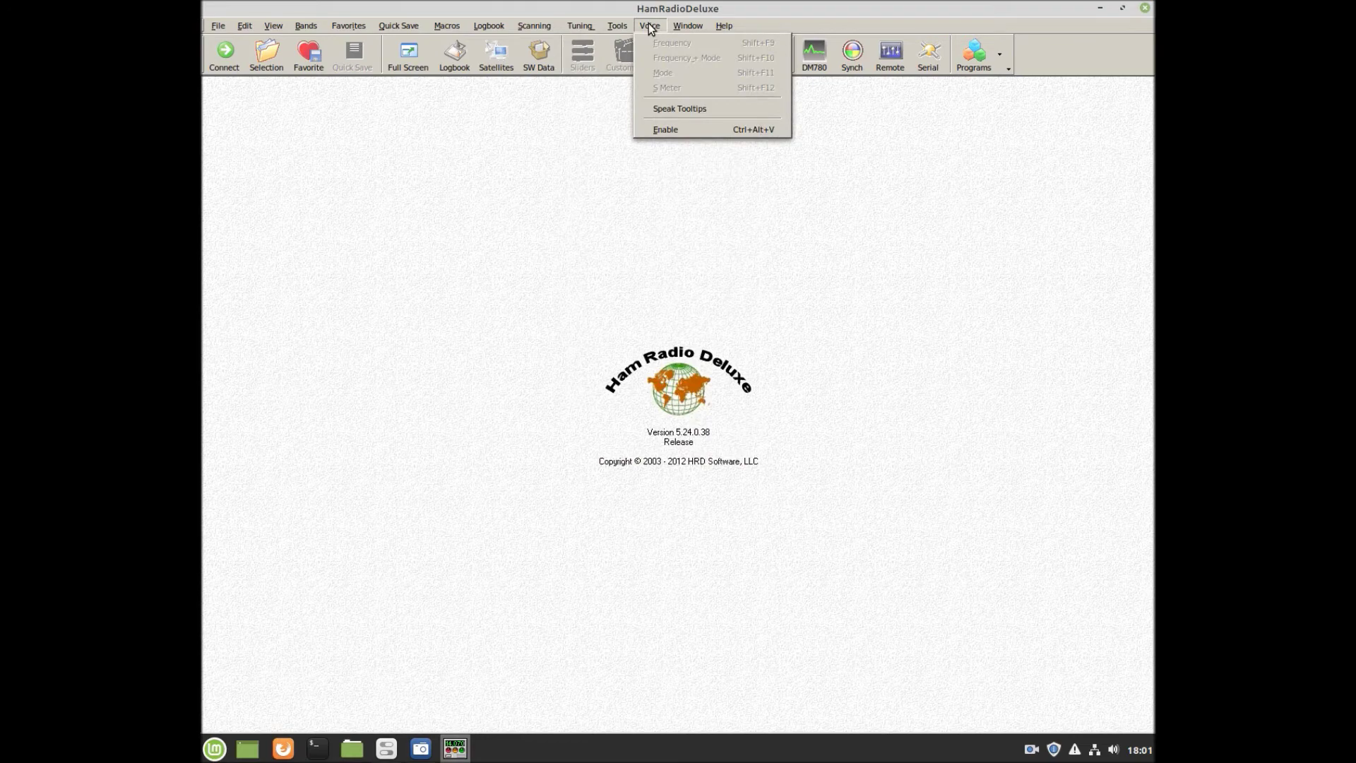
{"action": "mouse_move", "coordinate": [727, 31]}
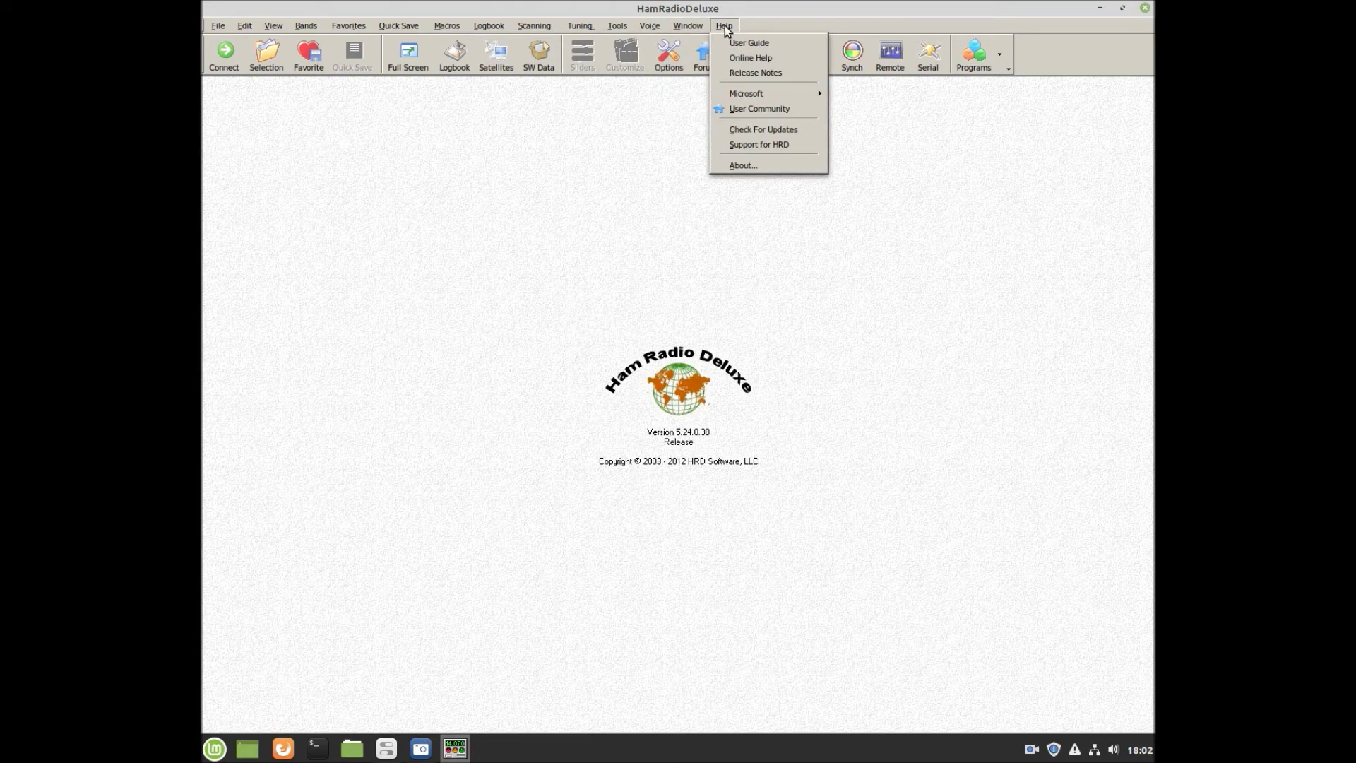
{"action": "left_click", "coordinate": [472, 163]}
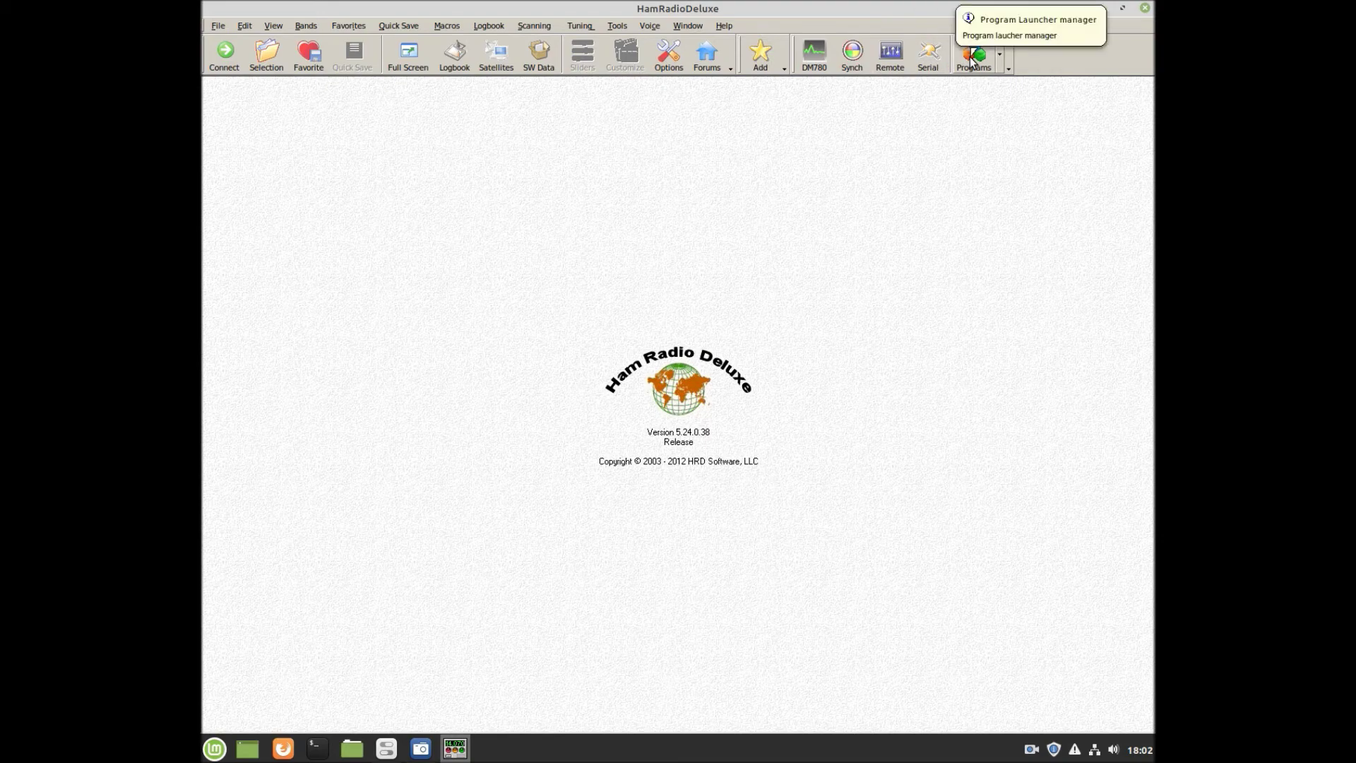
Check the Programs launcher's options and the Add or Remove Buttons choices for Main, Logbook and Program
{"action": "left_click", "coordinate": [1002, 60]}
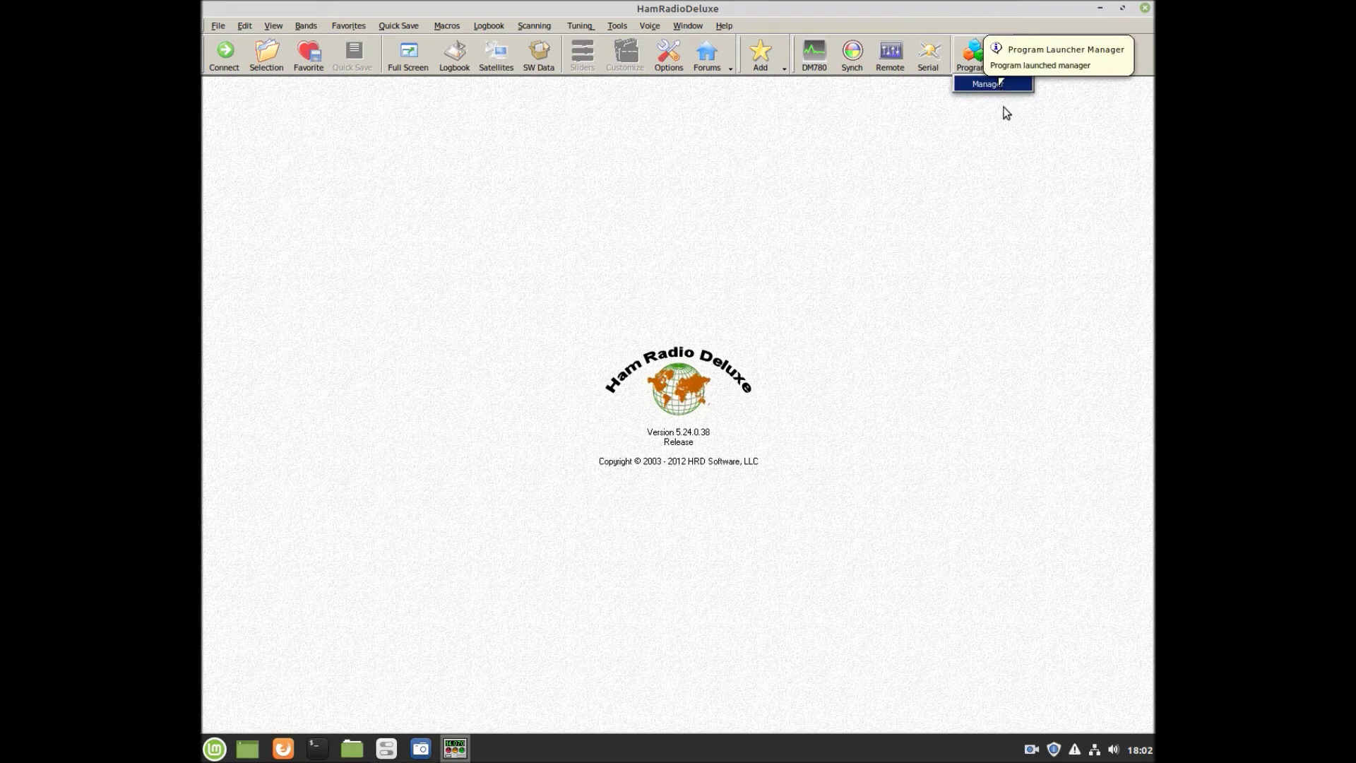
{"action": "left_click", "coordinate": [1005, 112]}
{"action": "left_click", "coordinate": [1008, 67]}
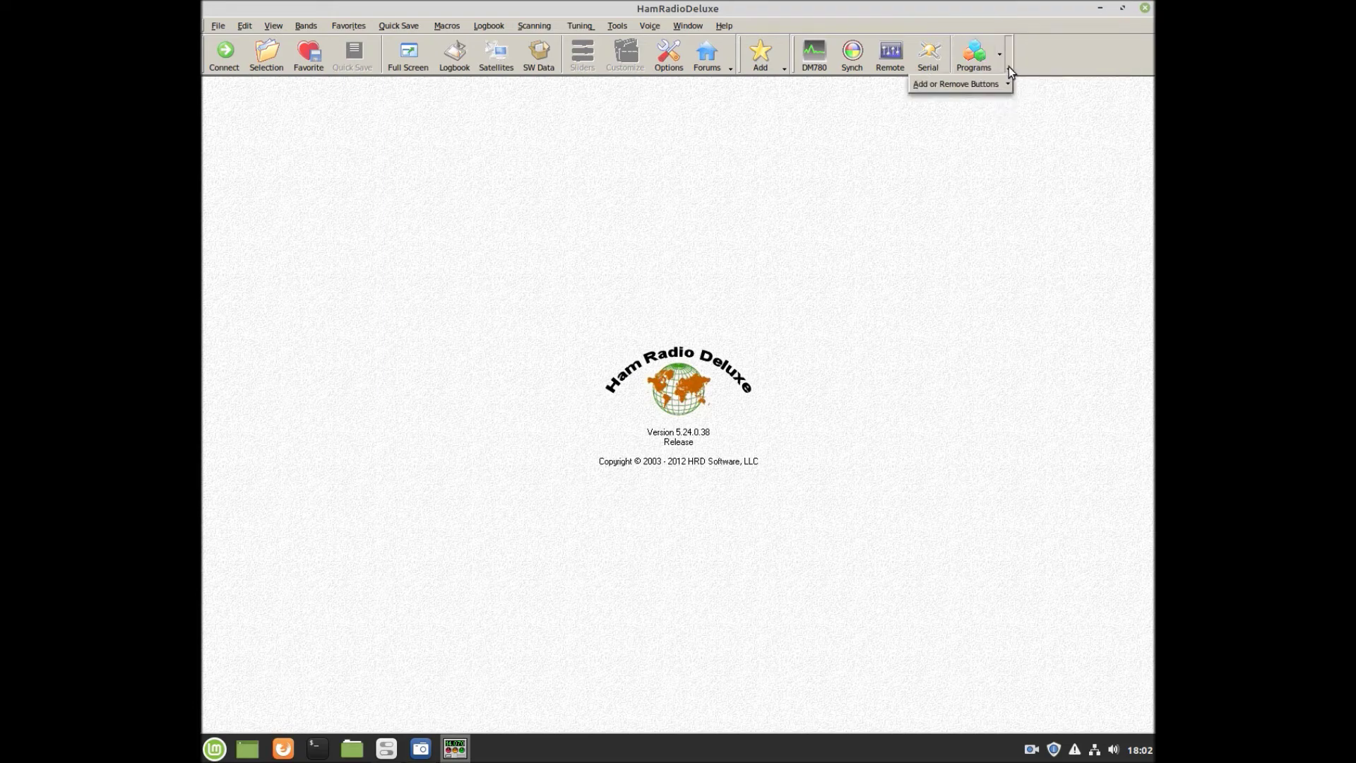
{"action": "mouse_move", "coordinate": [996, 82]}
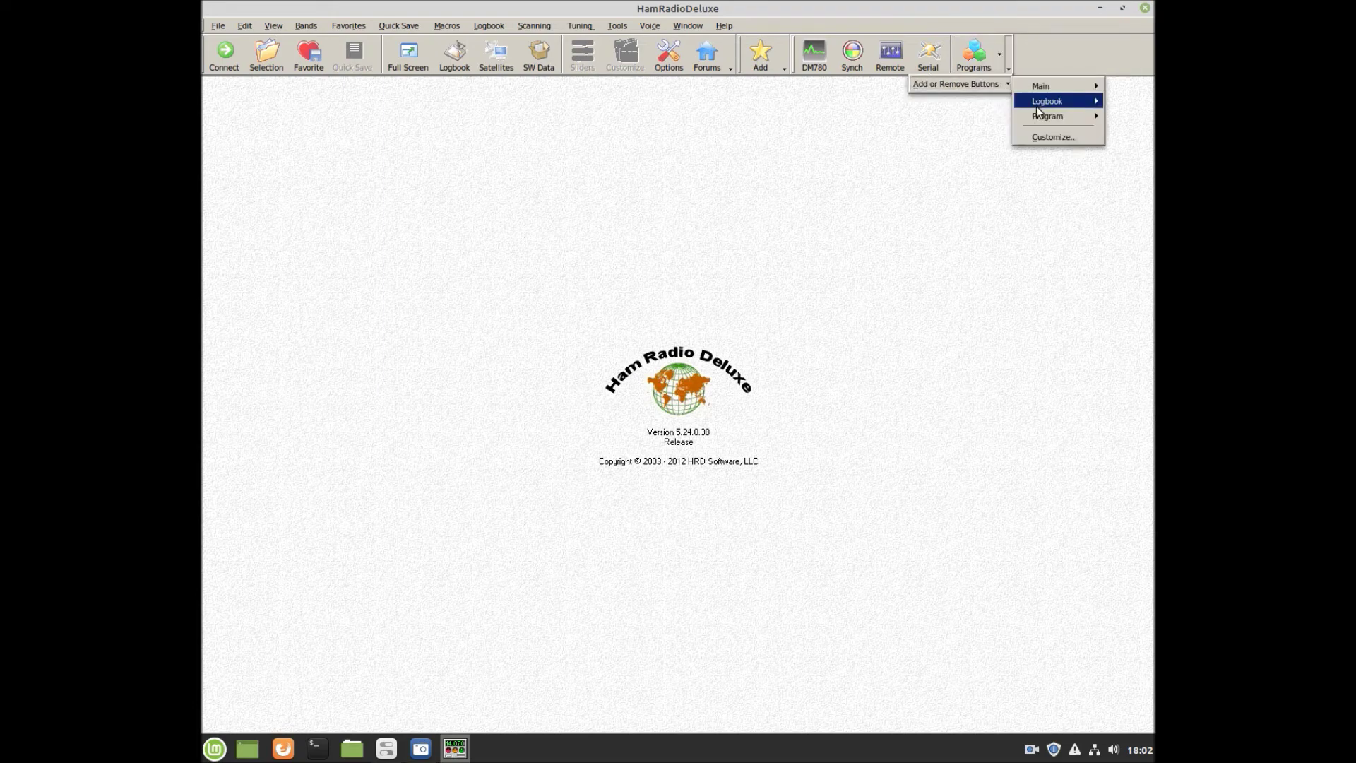
{"action": "left_click", "coordinate": [1040, 197]}
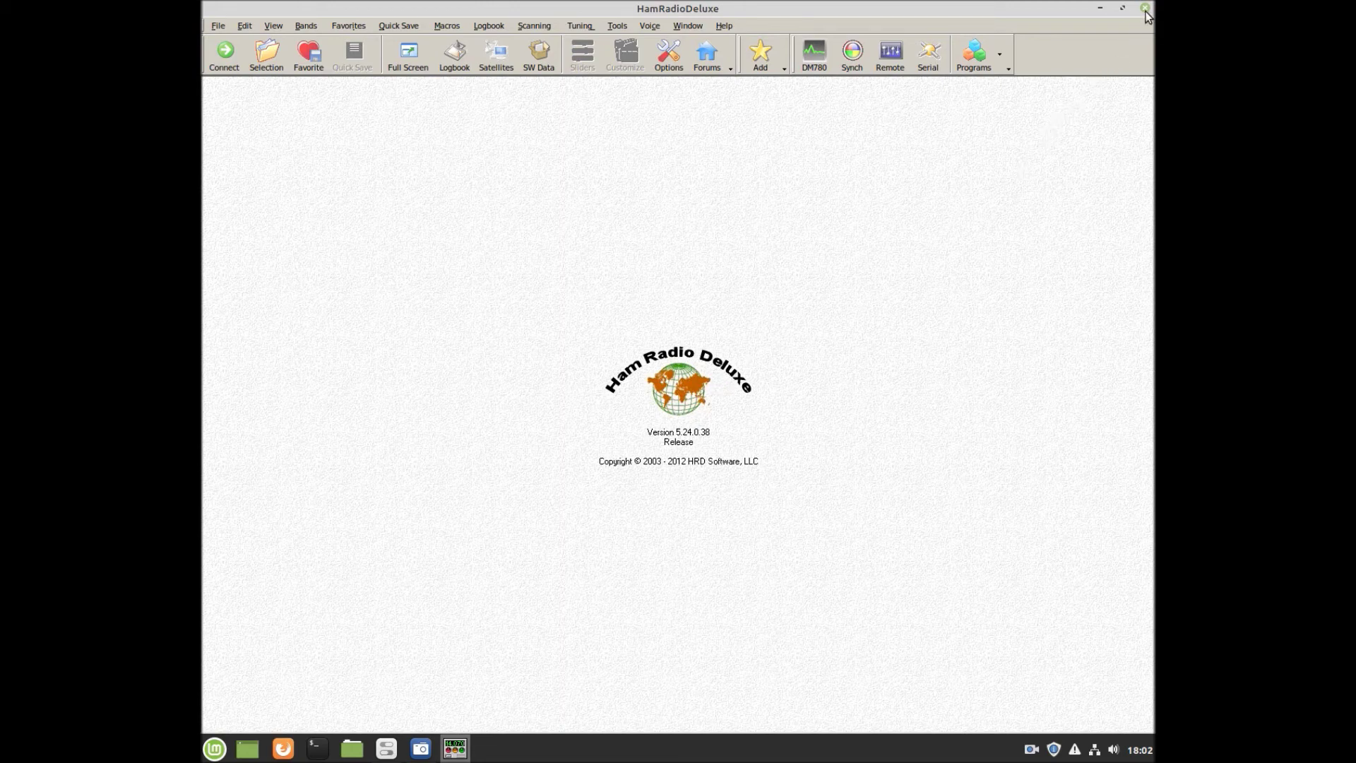
Exit Ham Radio Deluxe and bring up the system info in System Settings
{"action": "left_click", "coordinate": [216, 26]}
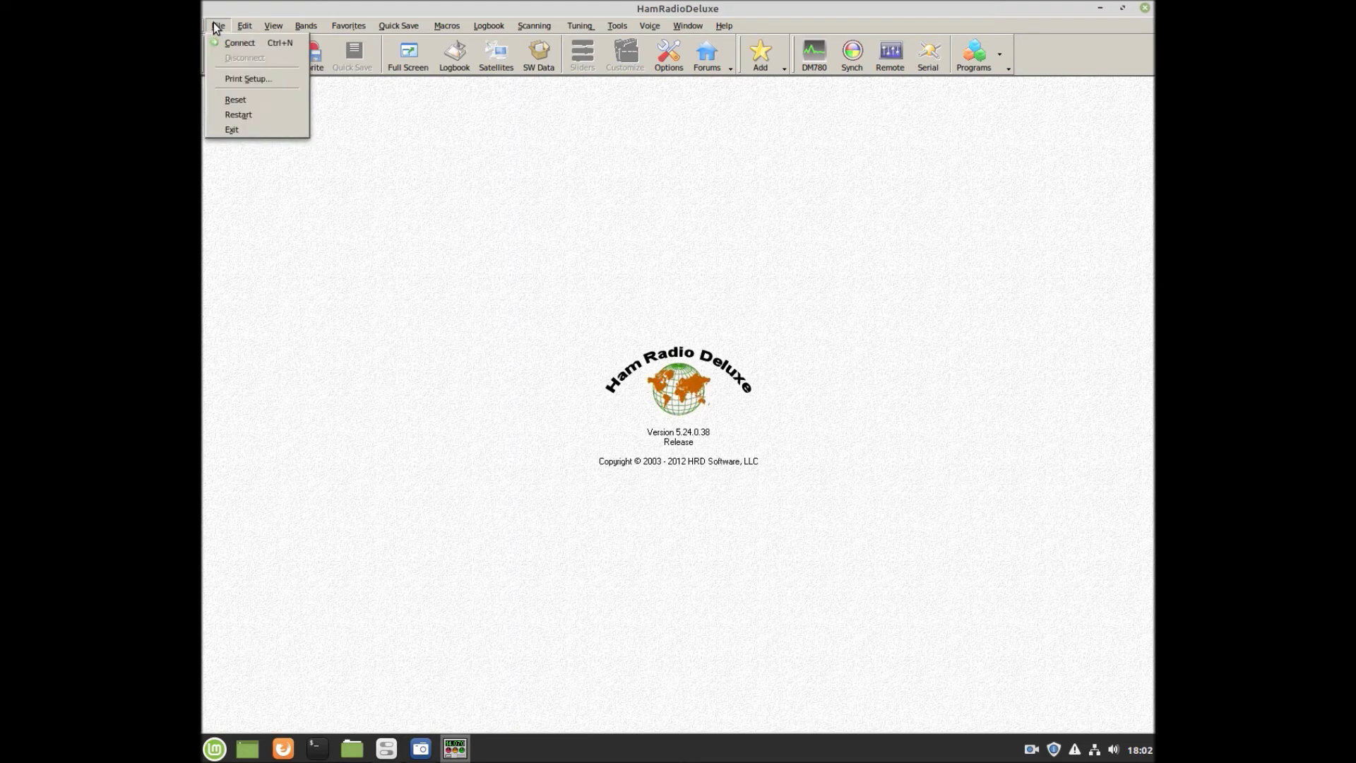
{"action": "left_click", "coordinate": [236, 133]}
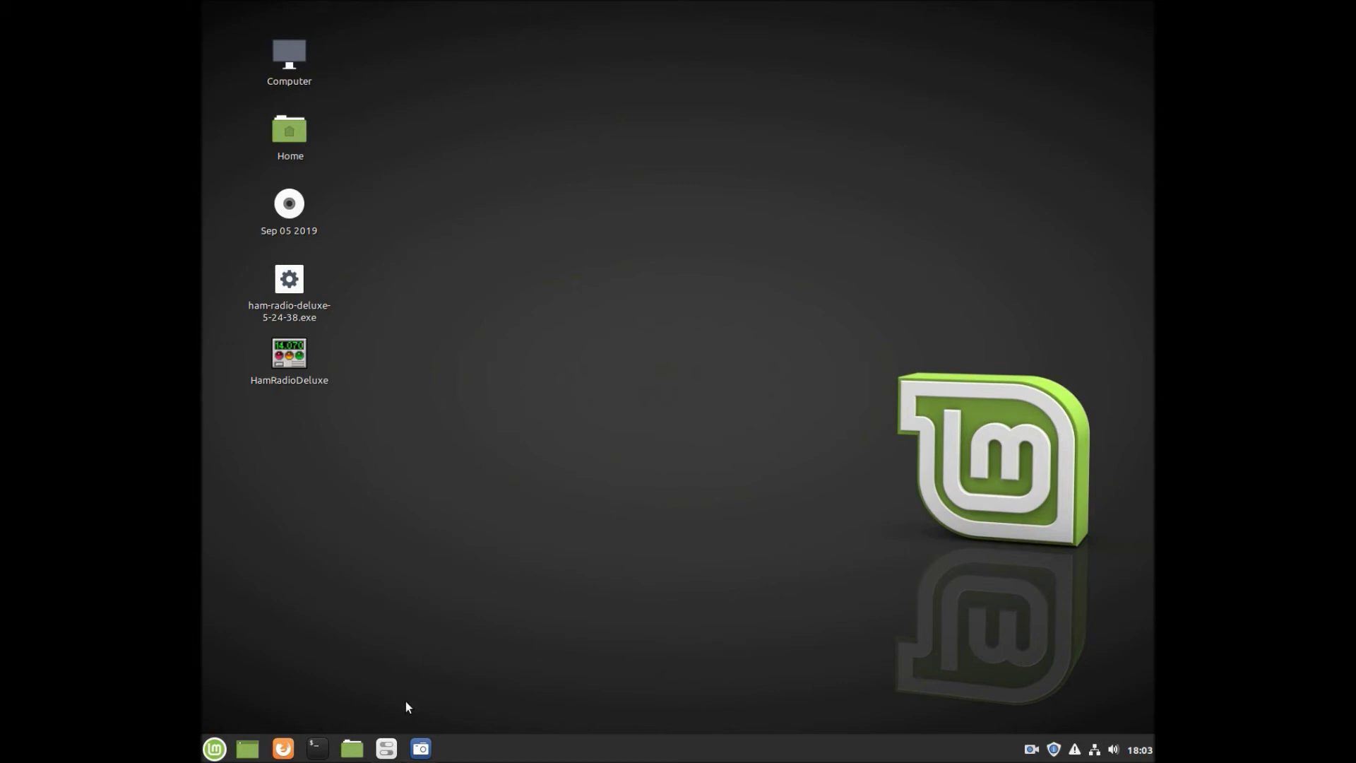
{"action": "left_click", "coordinate": [387, 749]}
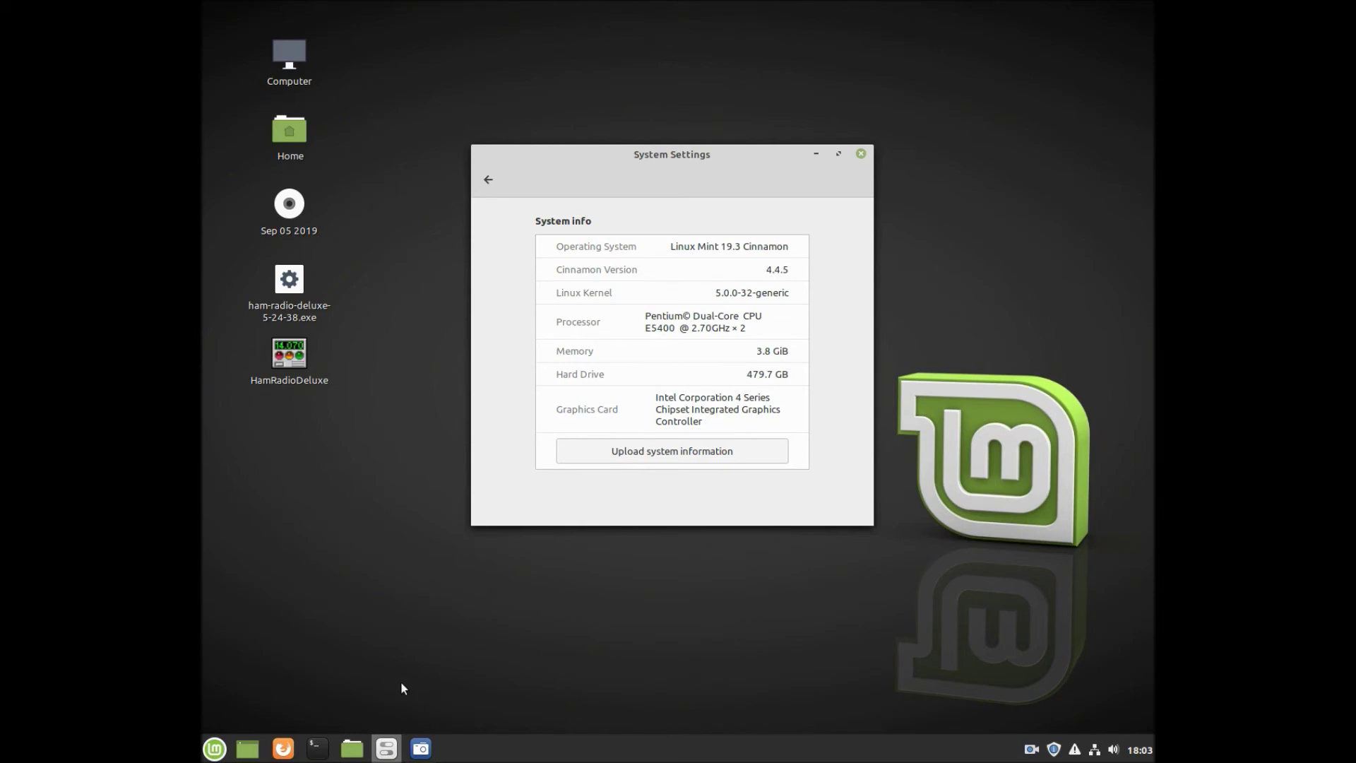
{"action": "mouse_move", "coordinate": [432, 755]}
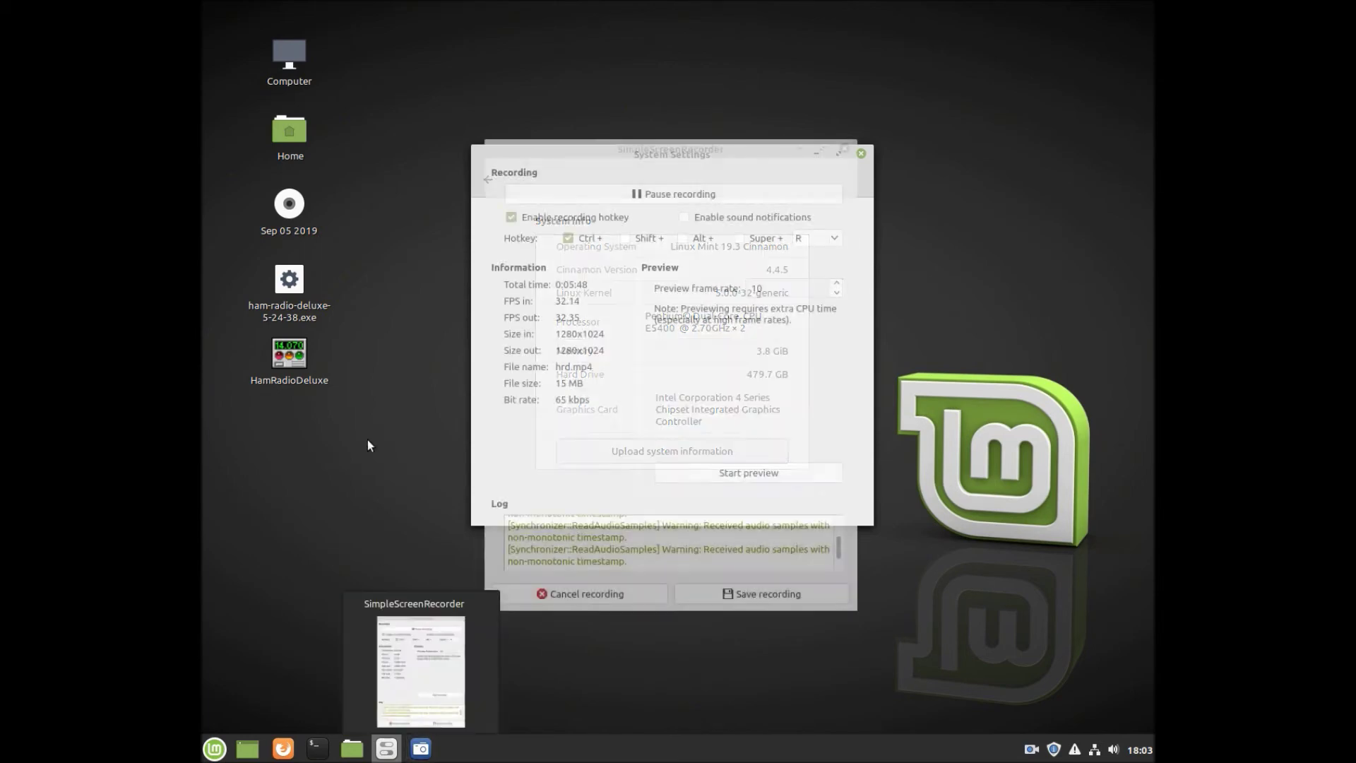